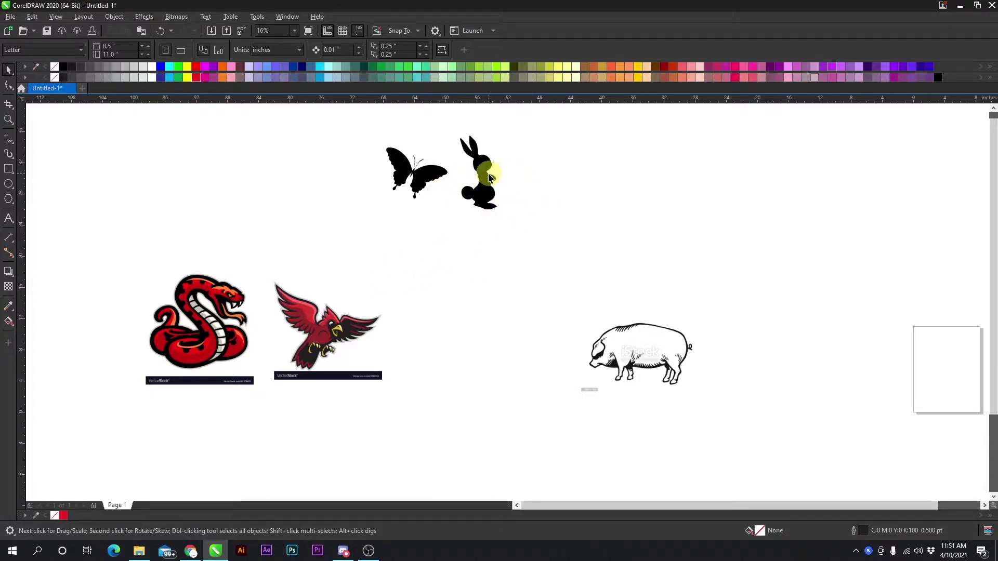
- Reposition the black rabbit silhouette bitmap beside the butterfly
{"action": "left_click_drag", "start_coordinate": [489, 176], "coordinate": [549, 171]}
{"action": "scroll", "coordinate": [507, 302], "scroll_direction": "up", "scroll_amount": 5}
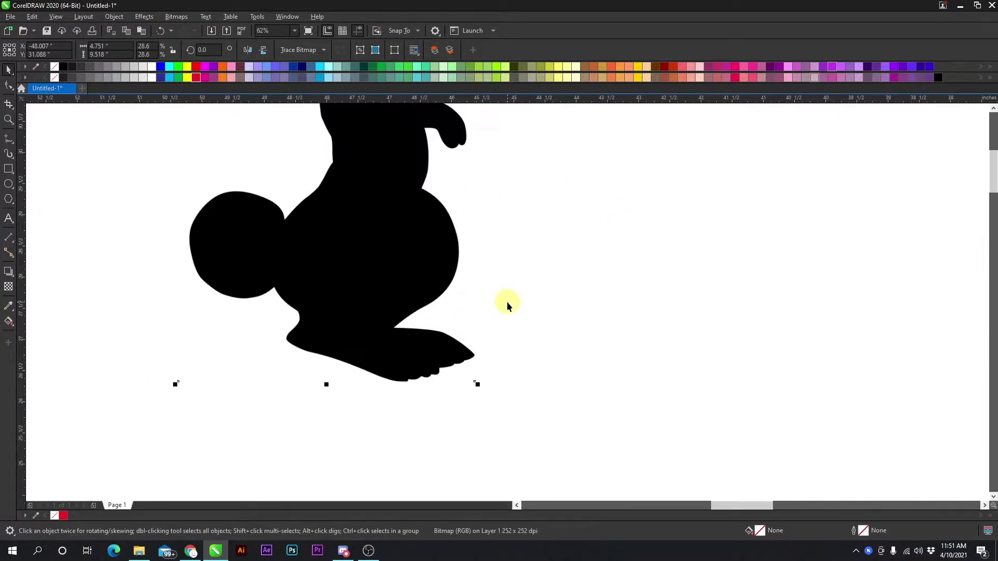
{"action": "scroll", "coordinate": [457, 354], "scroll_direction": "up", "scroll_amount": 3}
{"action": "scroll", "coordinate": [506, 292], "scroll_direction": "down", "scroll_amount": 4}
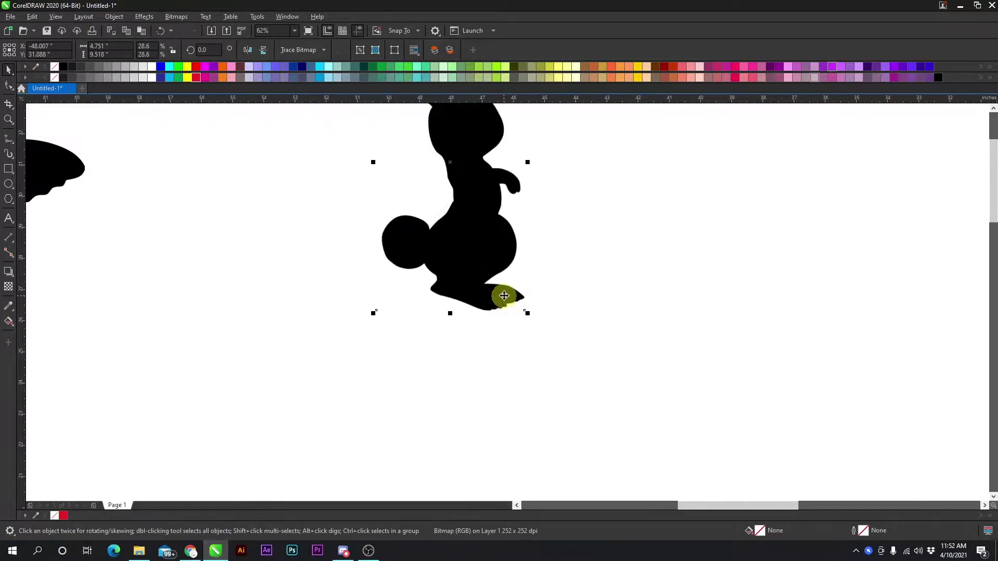
{"action": "scroll", "coordinate": [508, 287], "scroll_direction": "up", "scroll_amount": 5}
{"action": "scroll", "coordinate": [507, 303], "scroll_direction": "down", "scroll_amount": 3}
{"action": "scroll", "coordinate": [507, 302], "scroll_direction": "down", "scroll_amount": 6}
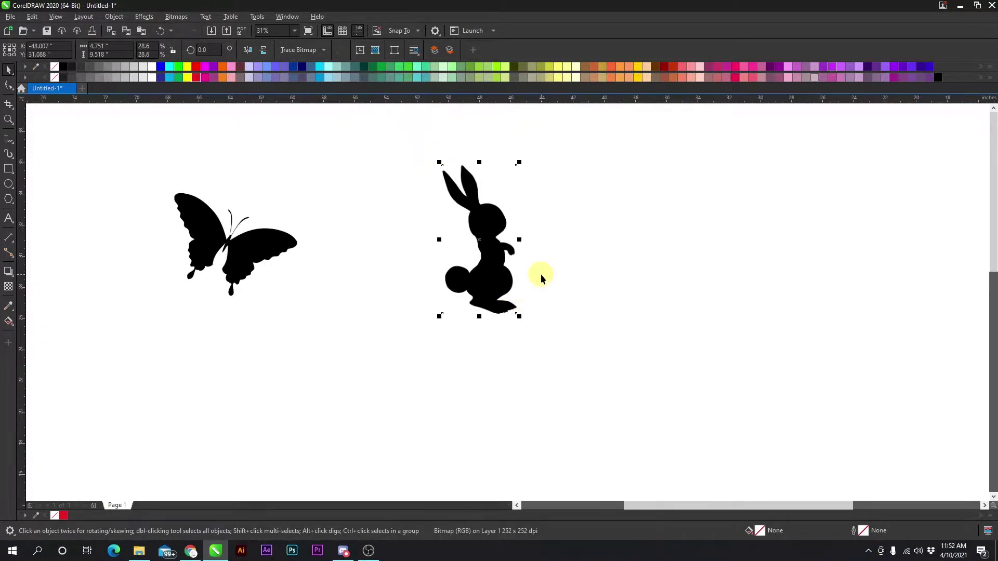
{"action": "left_click", "coordinate": [539, 276]}
{"action": "left_click_drag", "start_coordinate": [490, 232], "coordinate": [467, 254]}
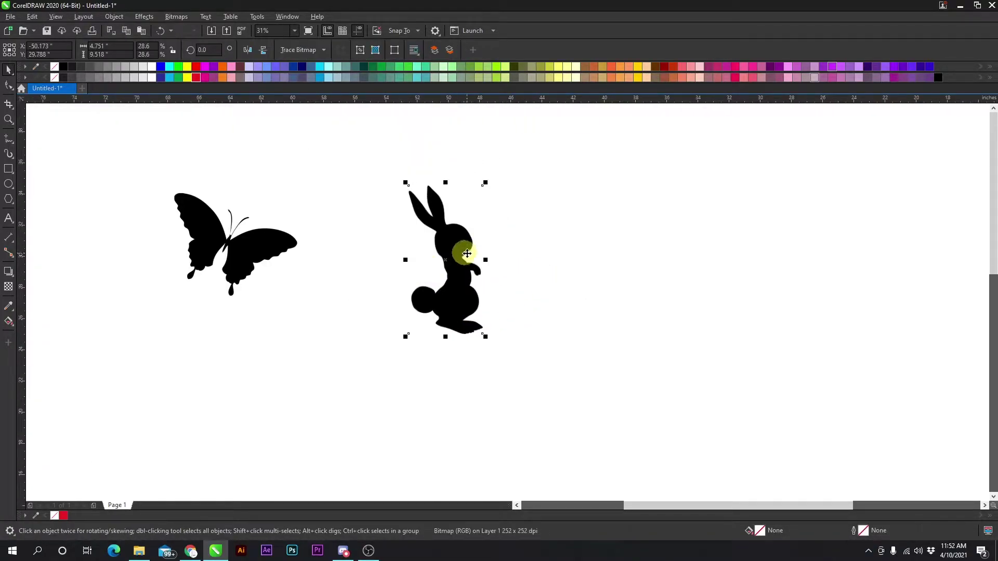
- Quick Trace the rabbit bitmap into a 5-object vector group
{"action": "left_click", "coordinate": [307, 54]}
{"action": "left_click", "coordinate": [306, 65]}
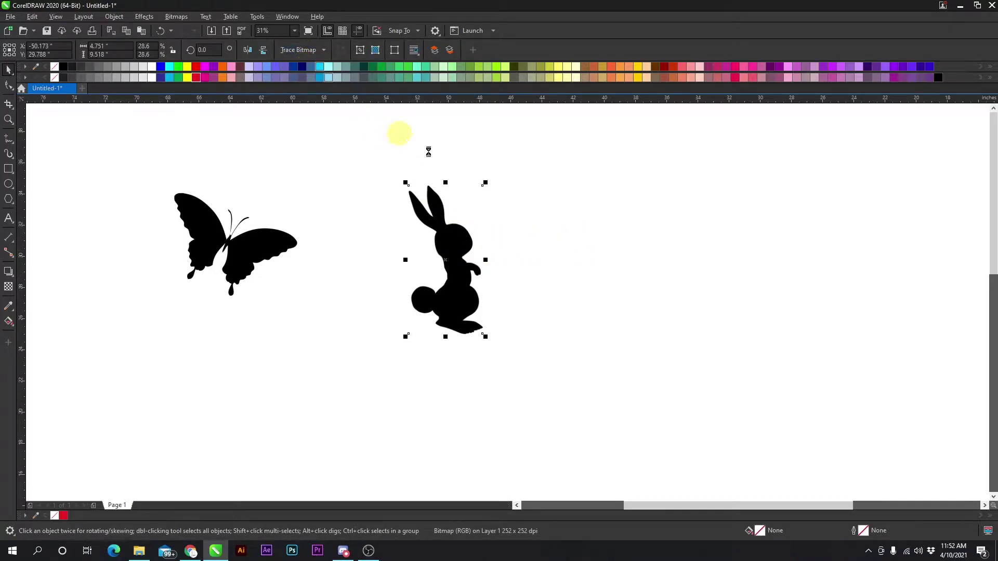
{"action": "left_click", "coordinate": [555, 204]}
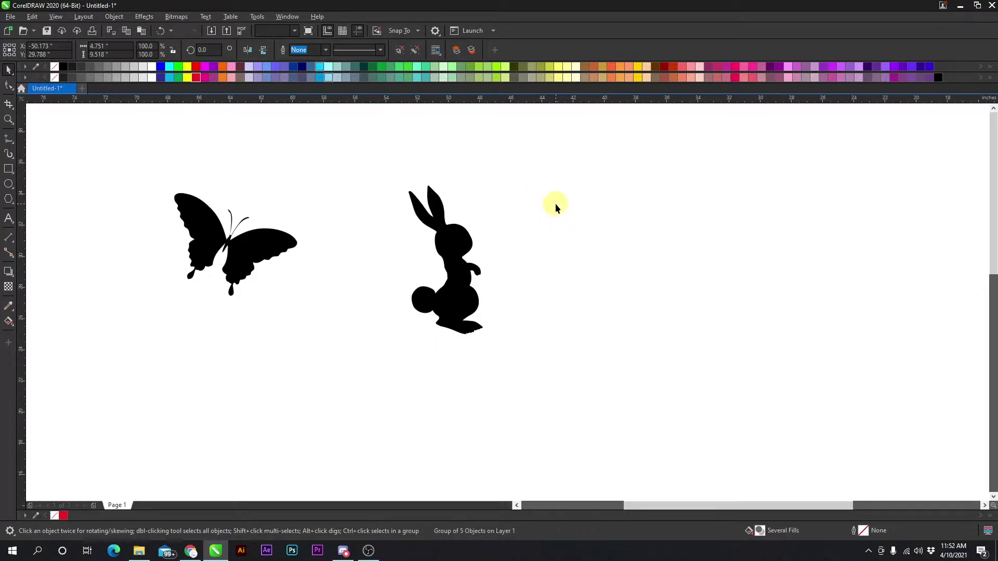
- Pull the traced rabbit group off the original bitmap to the right
{"action": "mouse_move", "coordinate": [467, 253]}
{"action": "left_mouse_down"}
{"action": "mouse_move", "coordinate": [591, 259]}
{"action": "mouse_move", "coordinate": [597, 234]}
{"action": "mouse_move", "coordinate": [611, 290]}
{"action": "mouse_move", "coordinate": [574, 267]}
{"action": "mouse_move", "coordinate": [597, 288]}
{"action": "mouse_move", "coordinate": [591, 273]}
{"action": "mouse_move", "coordinate": [606, 241]}
{"action": "mouse_move", "coordinate": [630, 253]}
{"action": "mouse_move", "coordinate": [618, 219]}
{"action": "mouse_move", "coordinate": [680, 239]}
{"action": "mouse_move", "coordinate": [664, 238]}
{"action": "left_mouse_up"}
{"action": "left_click", "coordinate": [478, 232]}
{"action": "left_click", "coordinate": [576, 243]}
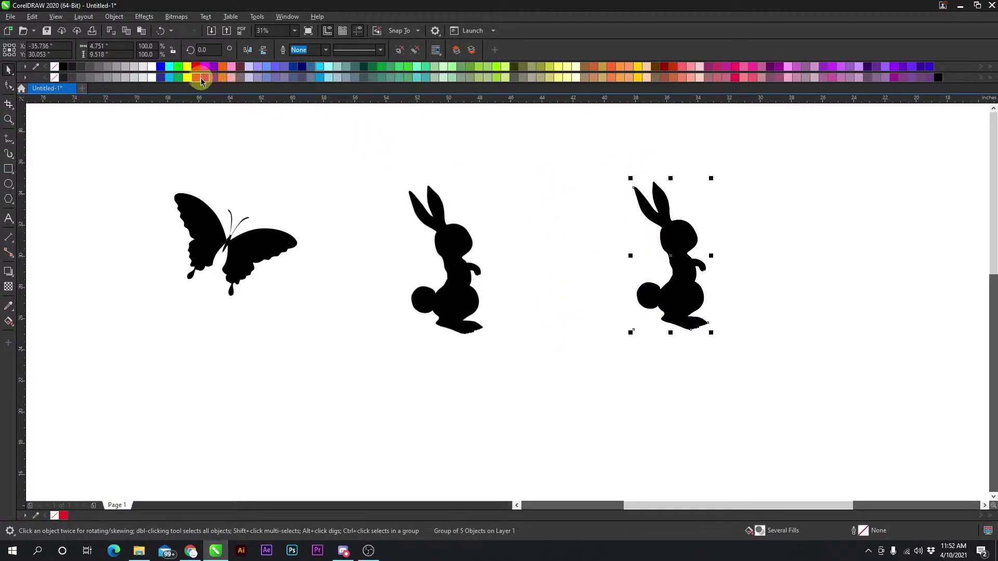
- Ungroup the traced rabbit and delete its stray background piece
{"action": "mouse_move", "coordinate": [204, 78]}
{"action": "left_mouse_down"}
{"action": "mouse_move", "coordinate": [637, 228]}
{"action": "mouse_move", "coordinate": [621, 239]}
{"action": "mouse_move", "coordinate": [619, 219]}
{"action": "left_mouse_up"}
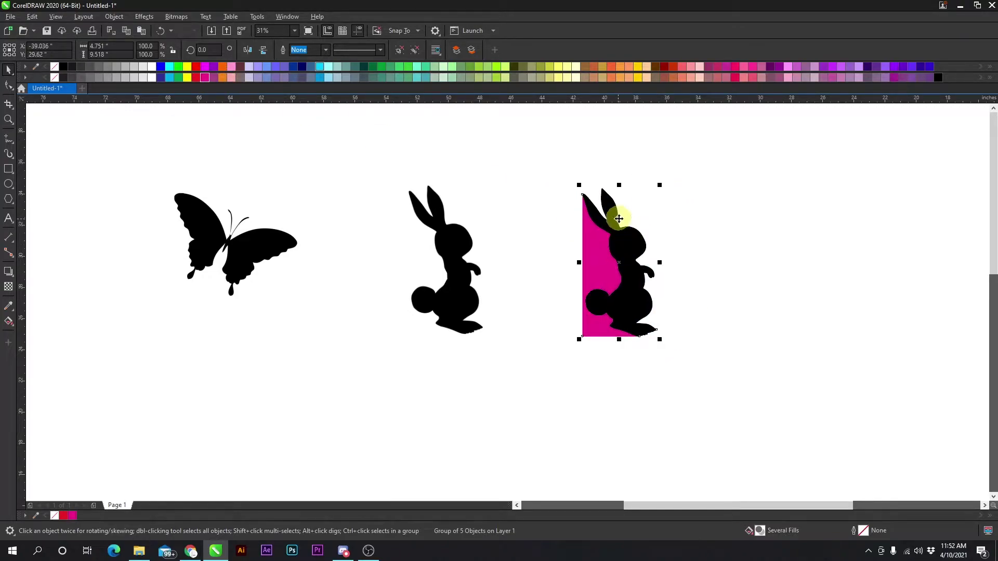
{"action": "right_click", "coordinate": [619, 218]}
{"action": "left_click", "coordinate": [641, 229]}
{"action": "left_click", "coordinate": [599, 239]}
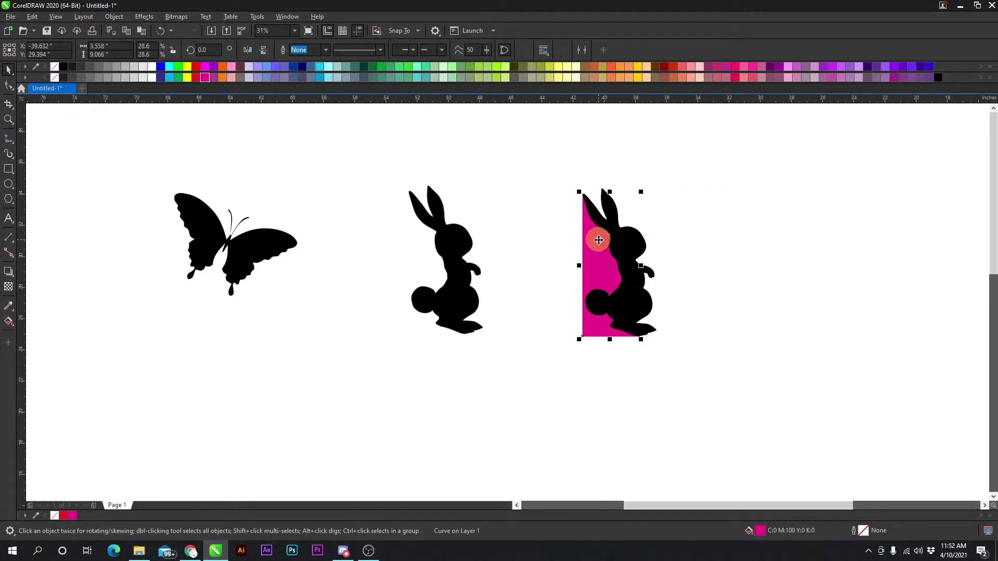
{"action": "key", "text": "Delete"}
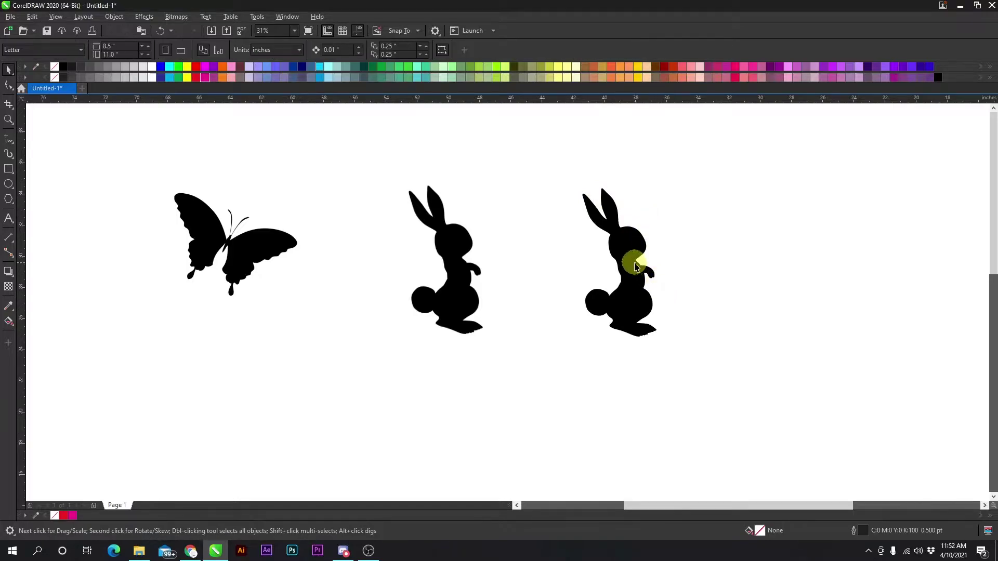
- Move the traced rabbit further right and fill it red
{"action": "left_click_drag", "start_coordinate": [635, 266], "coordinate": [710, 262]}
{"action": "left_click", "coordinate": [196, 66]}
{"action": "left_click", "coordinate": [351, 242]}
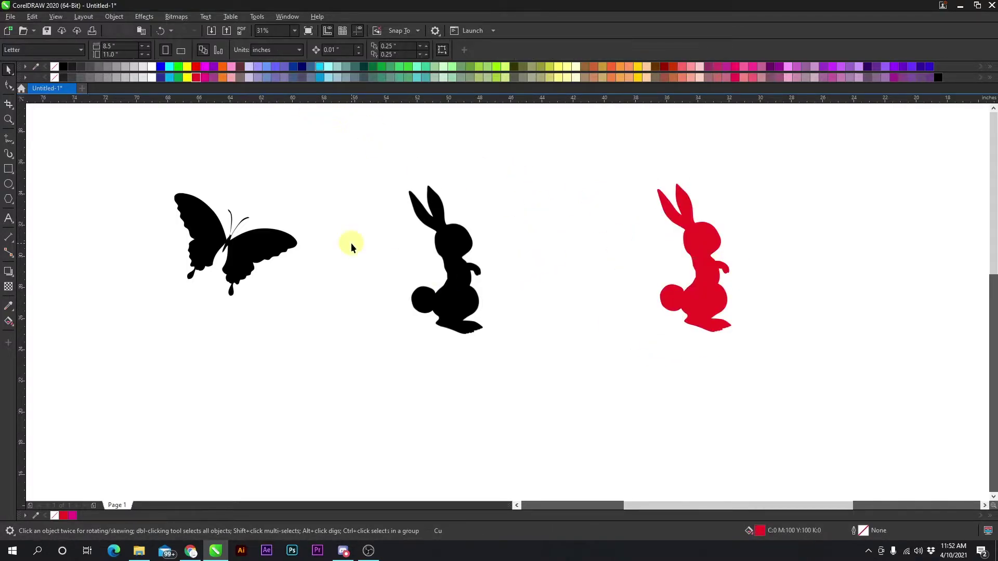
- Quick Trace the butterfly bitmap into vector shapes
{"action": "left_click", "coordinate": [245, 236]}
{"action": "scroll", "coordinate": [229, 232], "scroll_direction": "up", "scroll_amount": 1}
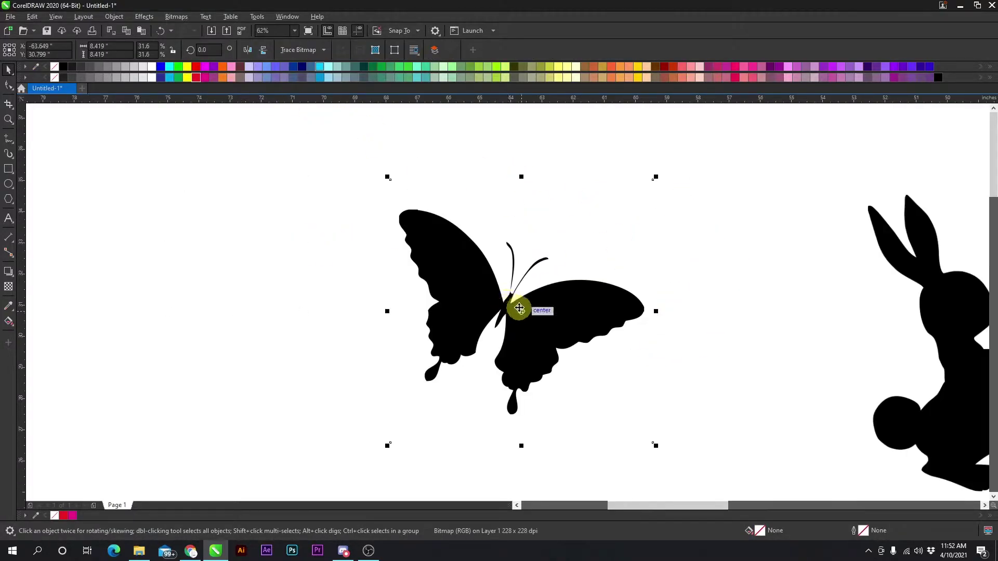
{"action": "left_click", "coordinate": [306, 51]}
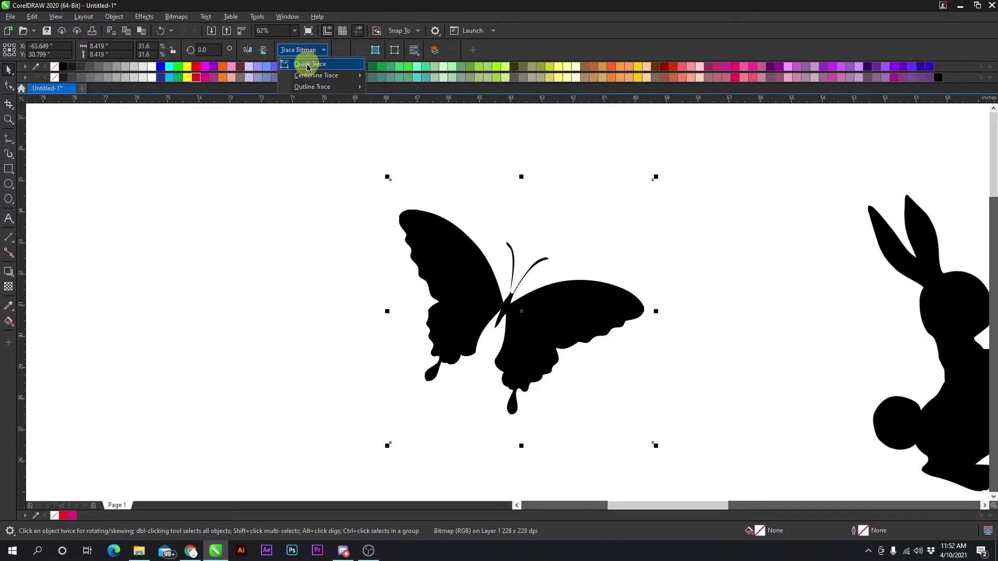
{"action": "left_click", "coordinate": [309, 64]}
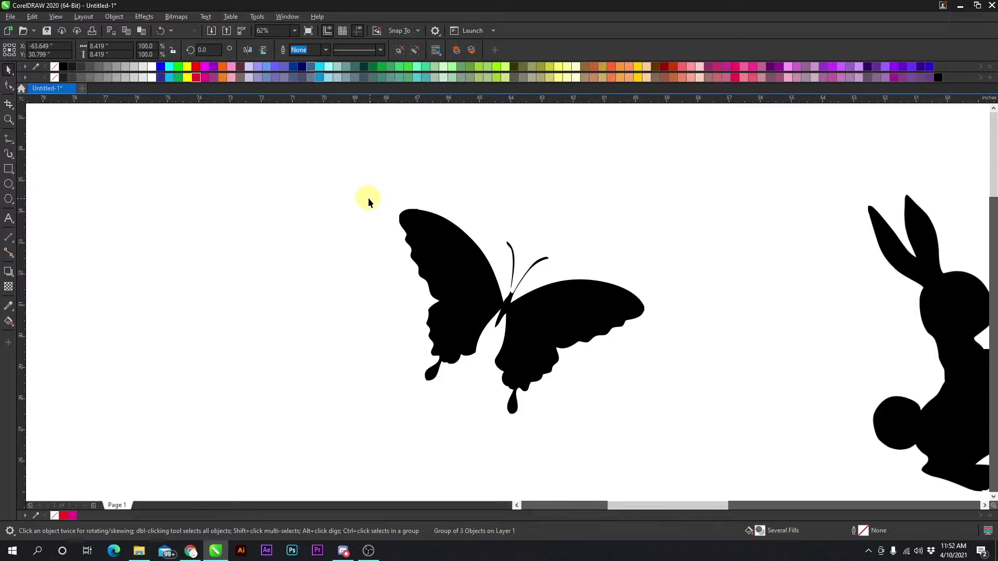
- Move the traced butterfly left of the original and ungroup it
{"action": "mouse_move", "coordinate": [434, 260]}
{"action": "left_mouse_down"}
{"action": "mouse_move", "coordinate": [351, 245]}
{"action": "mouse_move", "coordinate": [208, 262]}
{"action": "left_mouse_up"}
{"action": "right_click", "coordinate": [299, 220]}
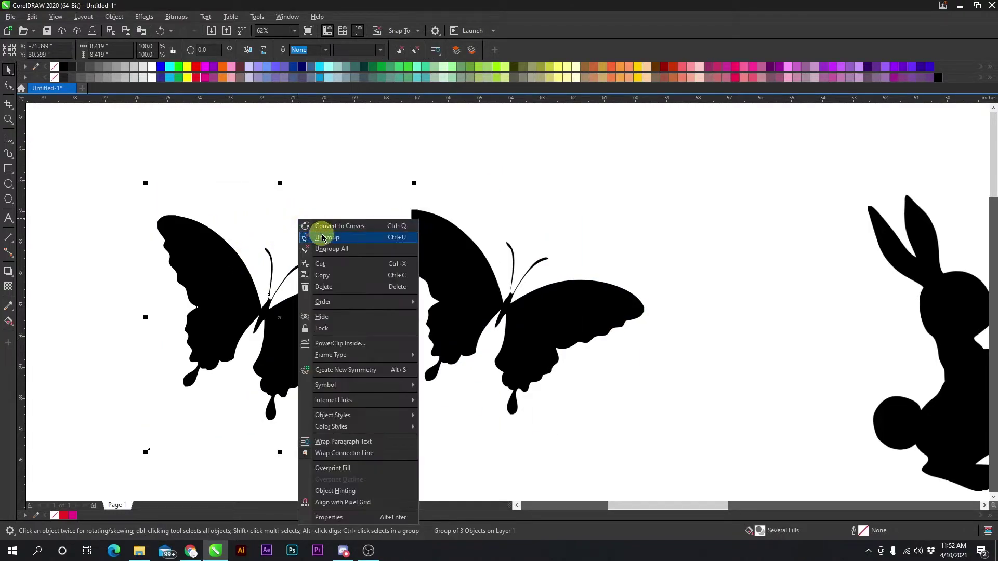
{"action": "left_click", "coordinate": [322, 238]}
{"action": "left_click", "coordinate": [334, 278]}
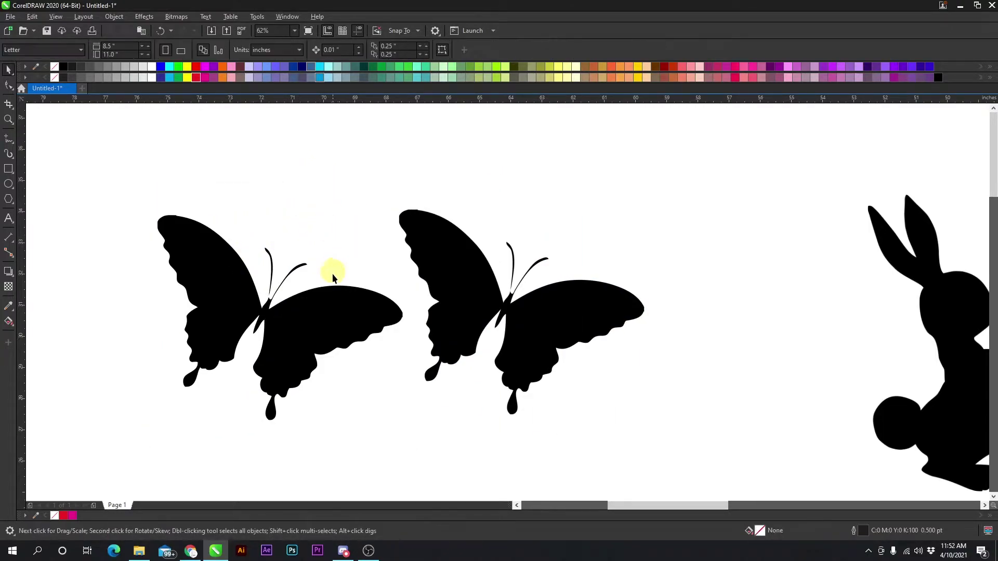
{"action": "scroll", "coordinate": [263, 271], "scroll_direction": "up", "scroll_amount": 2}
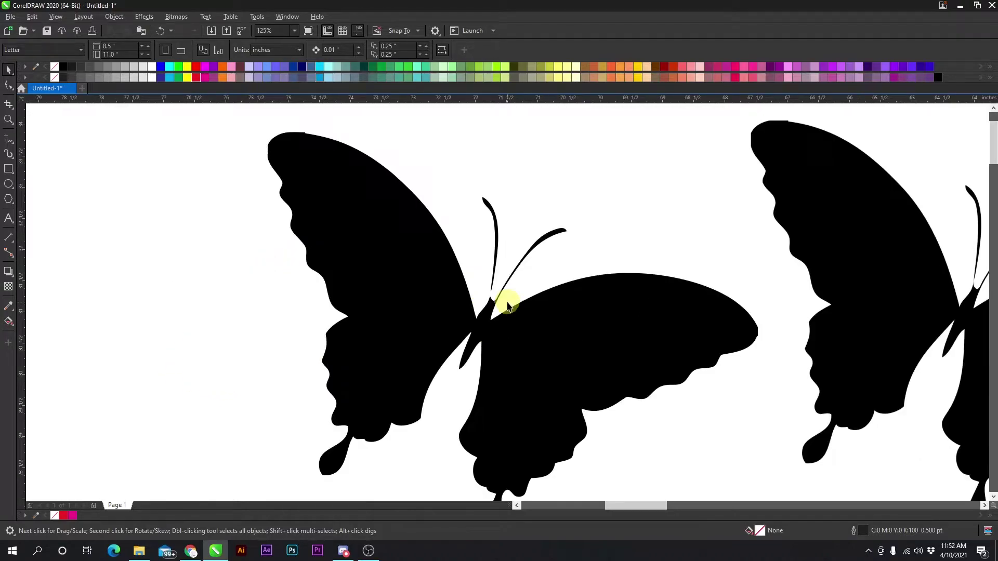
{"action": "left_click", "coordinate": [541, 312]}
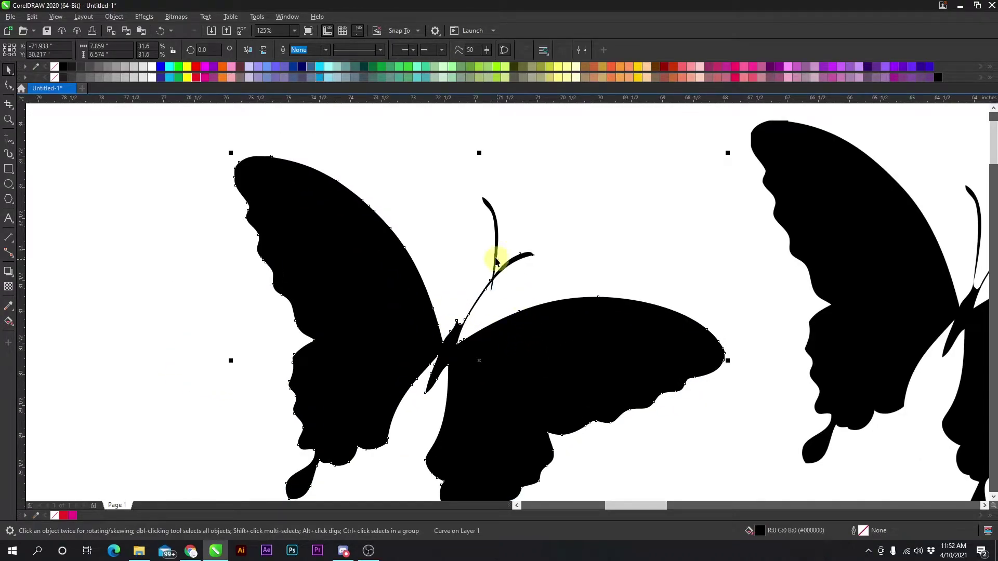
{"action": "left_click", "coordinate": [160, 30]}
- Move the butterfly's antenna and wing up-left and fill them magenta
{"action": "left_click", "coordinate": [487, 201]}
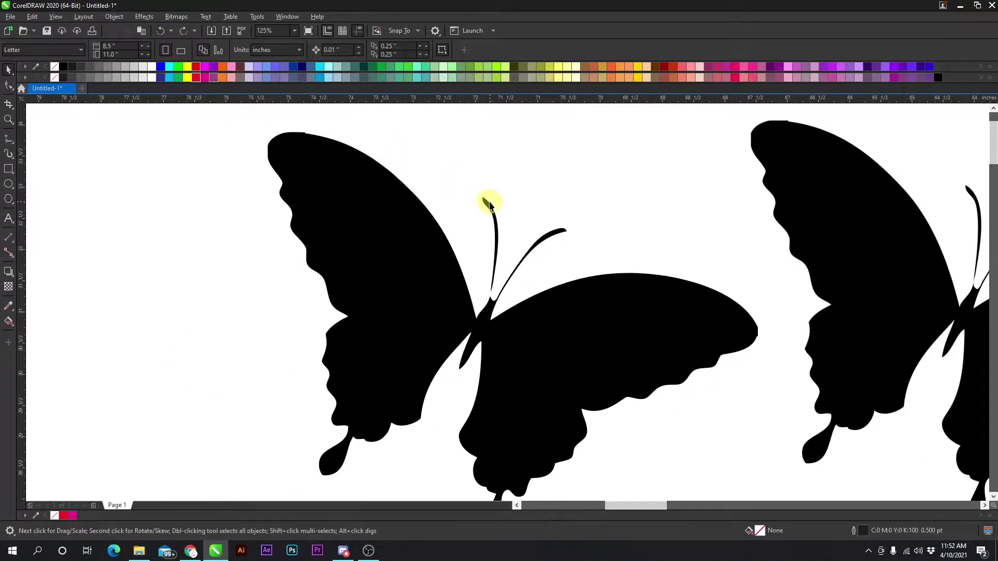
{"action": "left_click", "coordinate": [399, 246], "text": "shift"}
{"action": "scroll", "coordinate": [508, 301], "scroll_direction": "down", "scroll_amount": 4}
{"action": "left_click_drag", "start_coordinate": [497, 297], "coordinate": [315, 232]}
{"action": "left_click", "coordinate": [206, 81]}
- Delete the magenta butterfly and the remaining butterfly
{"action": "left_click", "coordinate": [330, 223]}
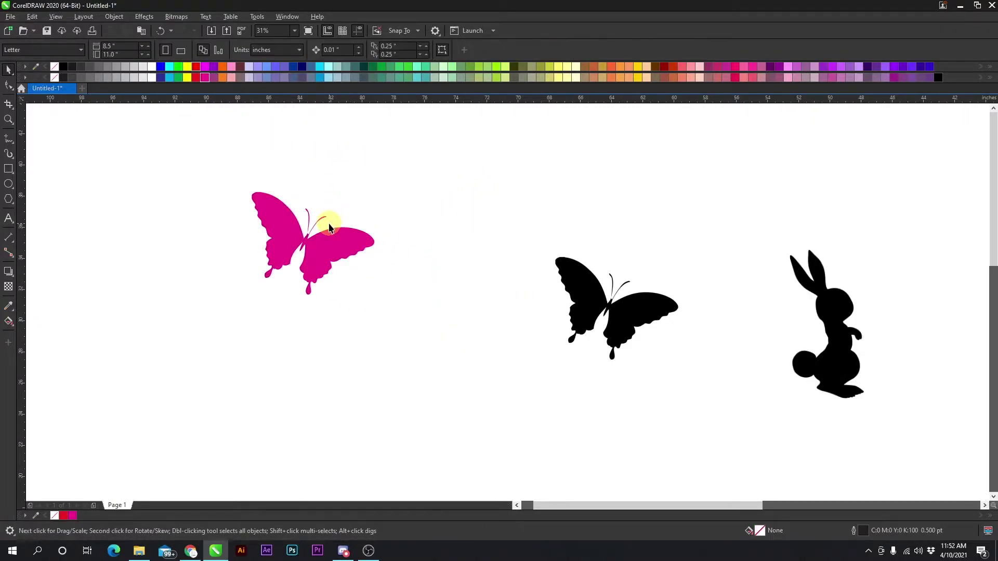
{"action": "key", "text": "Delete"}
{"action": "left_click", "coordinate": [584, 290]}
{"action": "key", "text": "Delete"}
- Delete the black rabbit bitmap, keeping the red traced rabbit
{"action": "left_click", "coordinate": [811, 317]}
{"action": "key", "text": "Delete"}
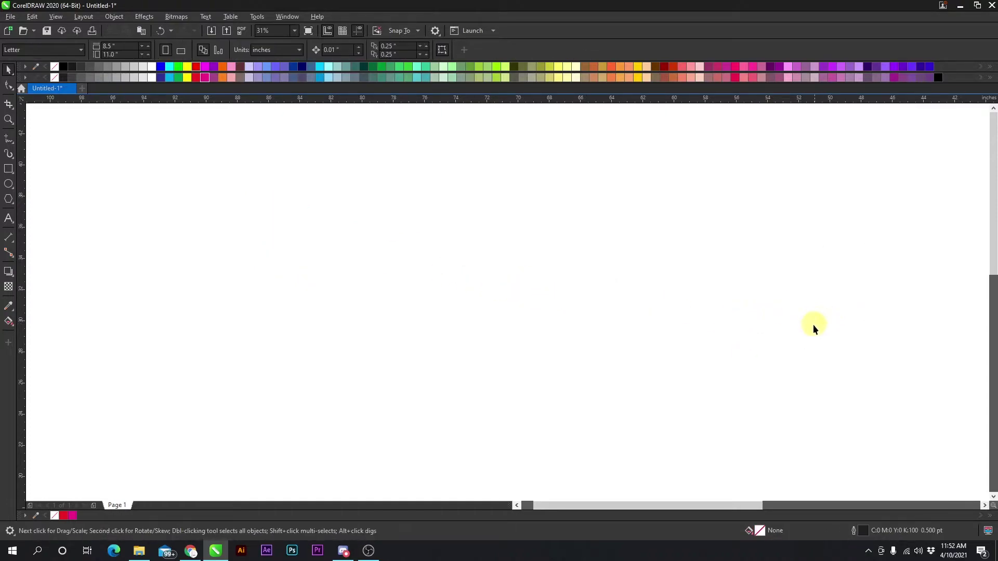
{"action": "scroll", "coordinate": [812, 324], "scroll_direction": "down", "scroll_amount": 4}
{"action": "left_click", "coordinate": [564, 309]}
{"action": "left_click", "coordinate": [559, 334]}
{"action": "scroll", "coordinate": [508, 306], "scroll_direction": "up", "scroll_amount": 2}
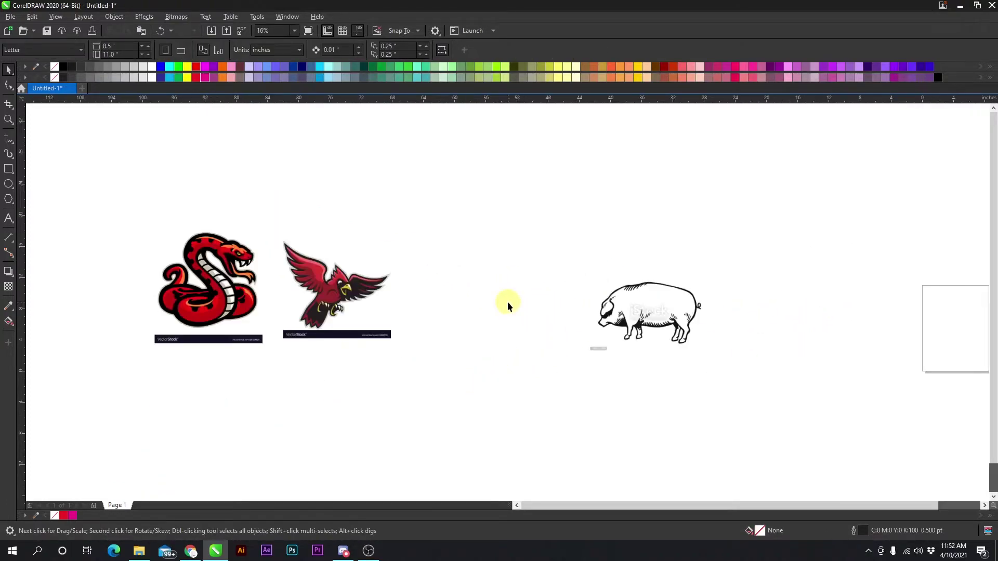
{"action": "scroll", "coordinate": [507, 303], "scroll_direction": "up", "scroll_amount": 2}
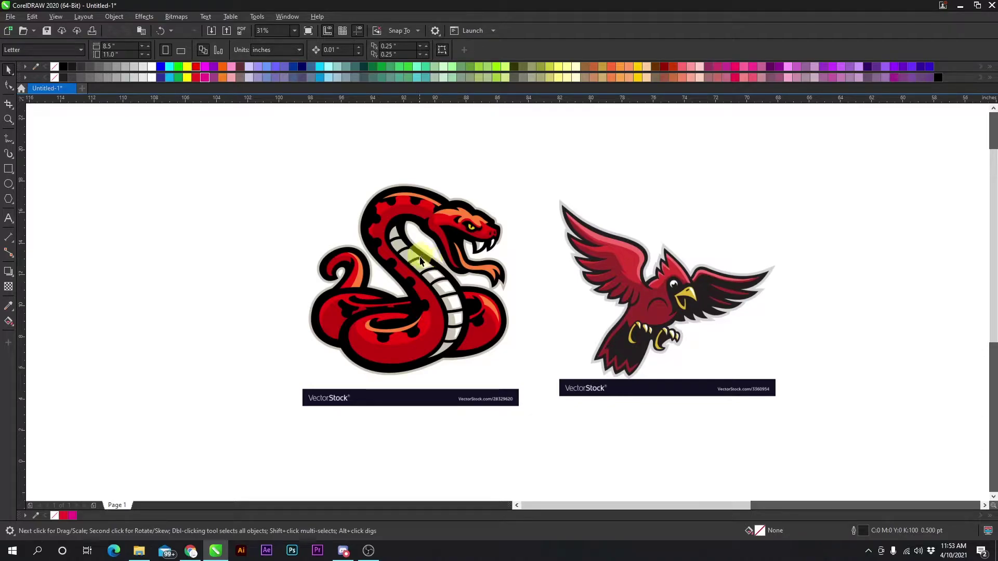
- Quick Trace the red snake into a 46-object group, placed left of the bitmap
{"action": "left_click", "coordinate": [420, 260]}
{"action": "left_click", "coordinate": [307, 50]}
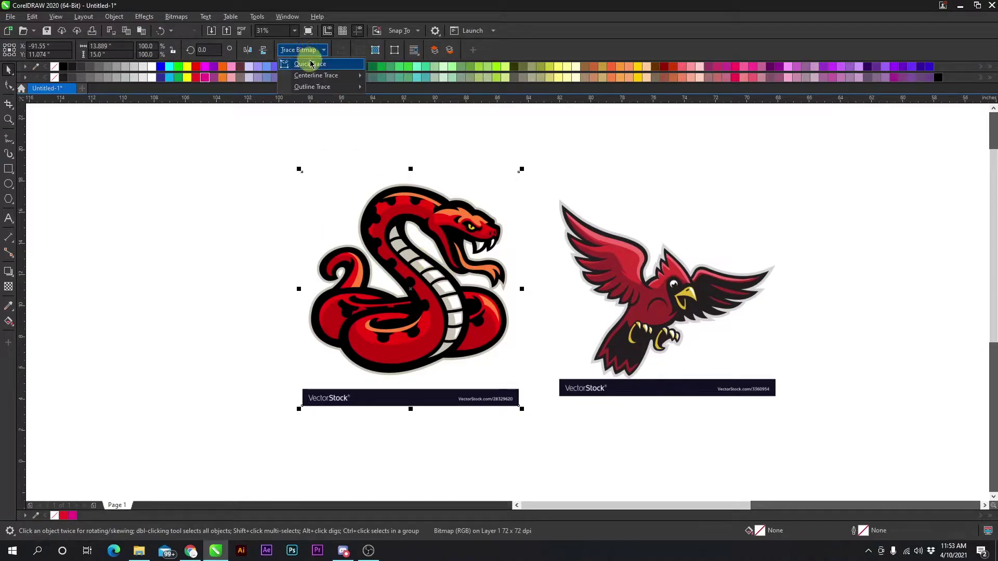
{"action": "left_click", "coordinate": [311, 65]}
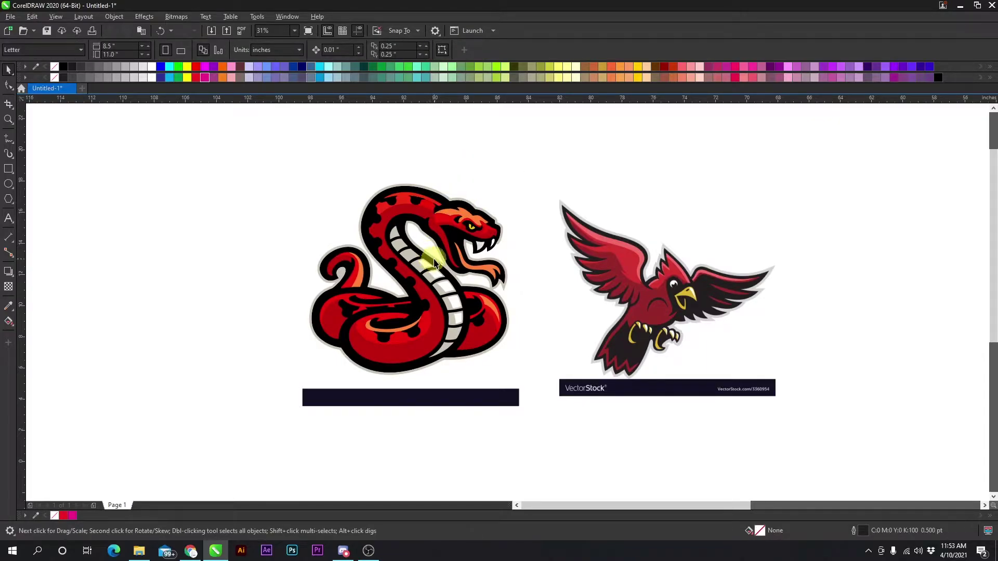
{"action": "scroll", "coordinate": [582, 338], "scroll_direction": "down", "scroll_amount": 2}
{"action": "left_click_drag", "start_coordinate": [515, 290], "coordinate": [390, 289]}
{"action": "scroll", "coordinate": [457, 291], "scroll_direction": "up", "scroll_amount": 2}
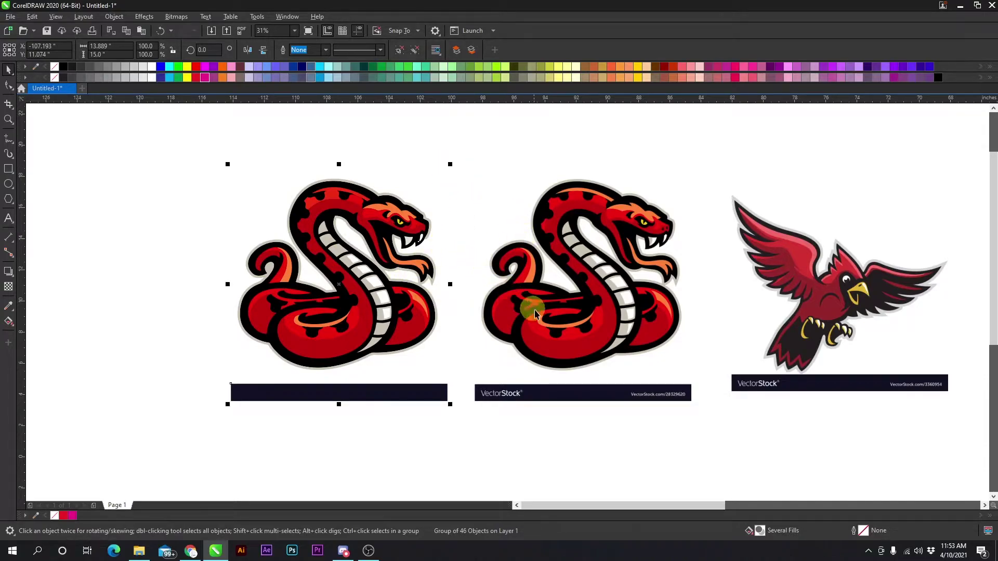
{"action": "scroll", "coordinate": [535, 313], "scroll_direction": "down", "scroll_amount": 2}
{"action": "scroll", "coordinate": [539, 286], "scroll_direction": "up", "scroll_amount": 2}
{"action": "left_click", "coordinate": [539, 278]}
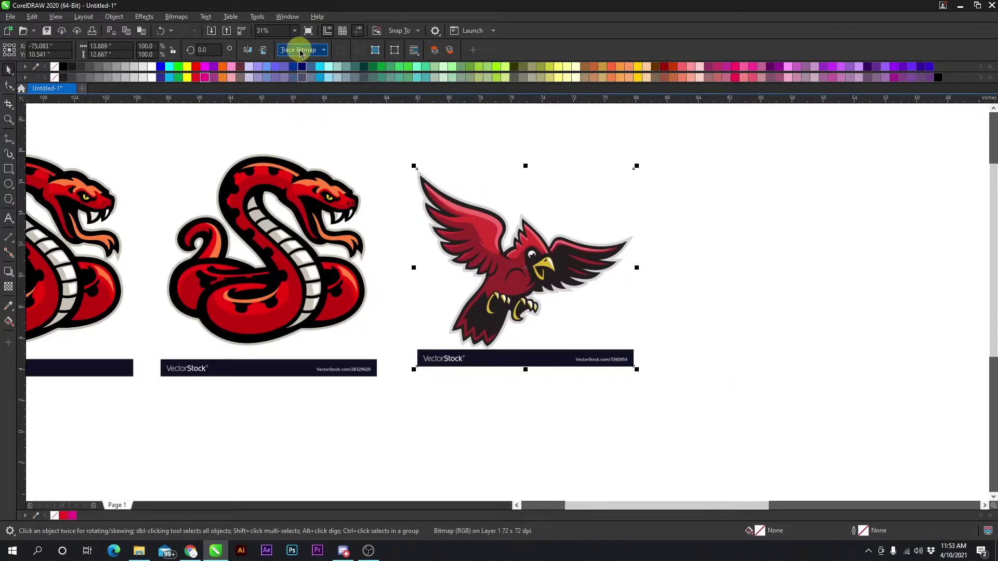
{"action": "left_click", "coordinate": [301, 51]}
{"action": "left_click", "coordinate": [303, 64]}
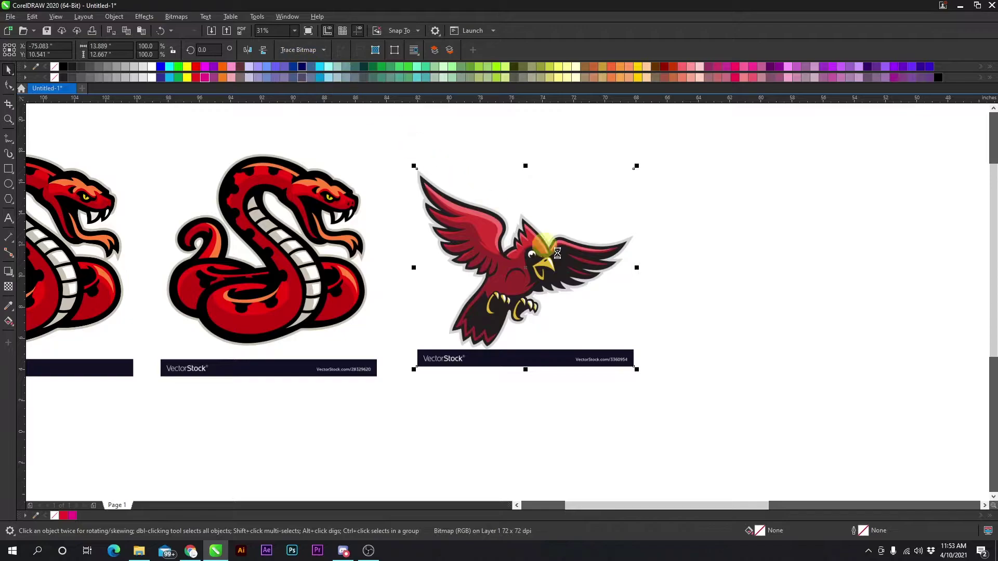
{"action": "left_click", "coordinate": [717, 285]}
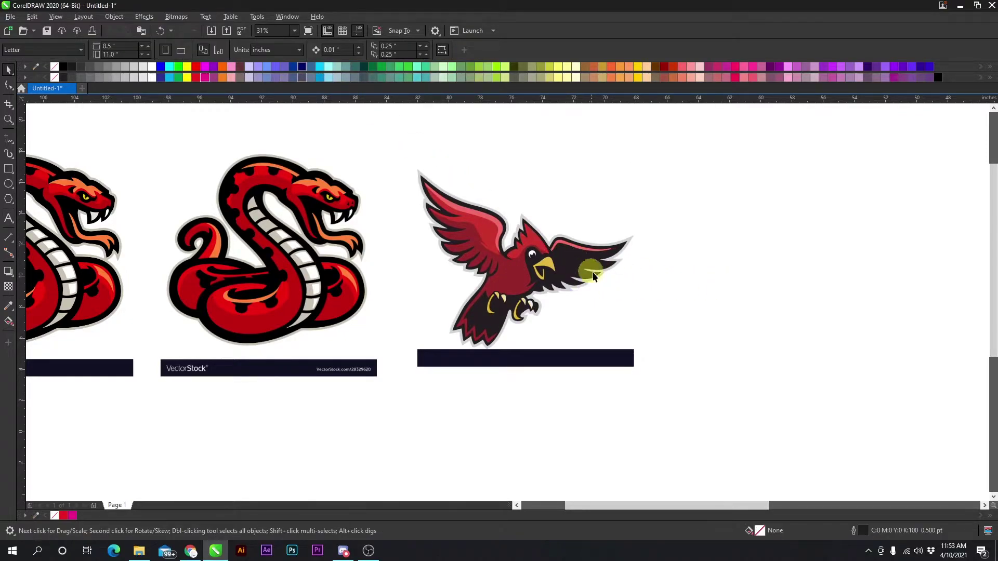
{"action": "scroll", "coordinate": [506, 301], "scroll_direction": "down", "scroll_amount": 2}
{"action": "scroll", "coordinate": [508, 302], "scroll_direction": "up", "scroll_amount": 2}
{"action": "left_click_drag", "start_coordinate": [410, 283], "coordinate": [653, 283]}
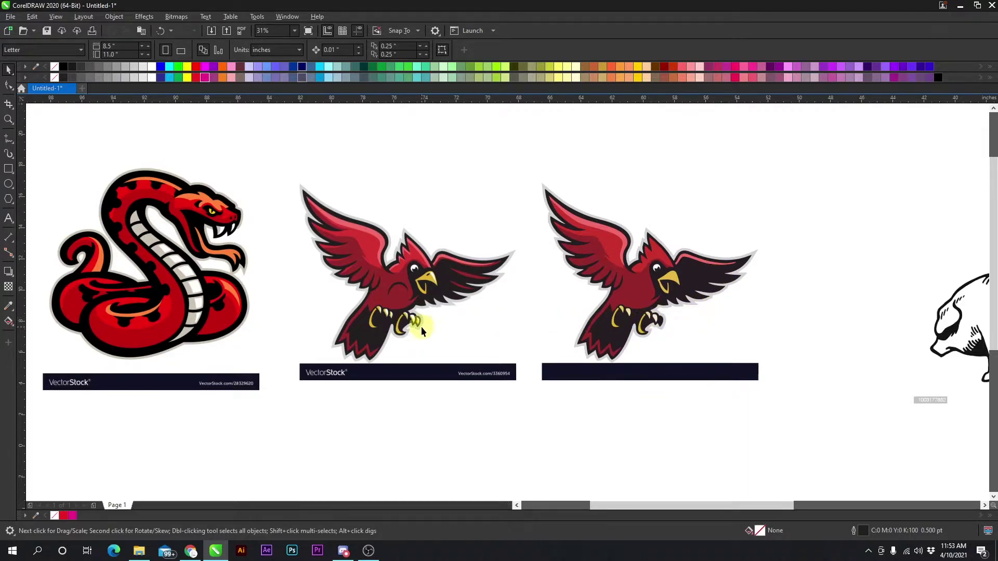
{"action": "scroll", "coordinate": [421, 326], "scroll_direction": "up", "scroll_amount": 2}
{"action": "scroll", "coordinate": [545, 305], "scroll_direction": "down", "scroll_amount": 1}
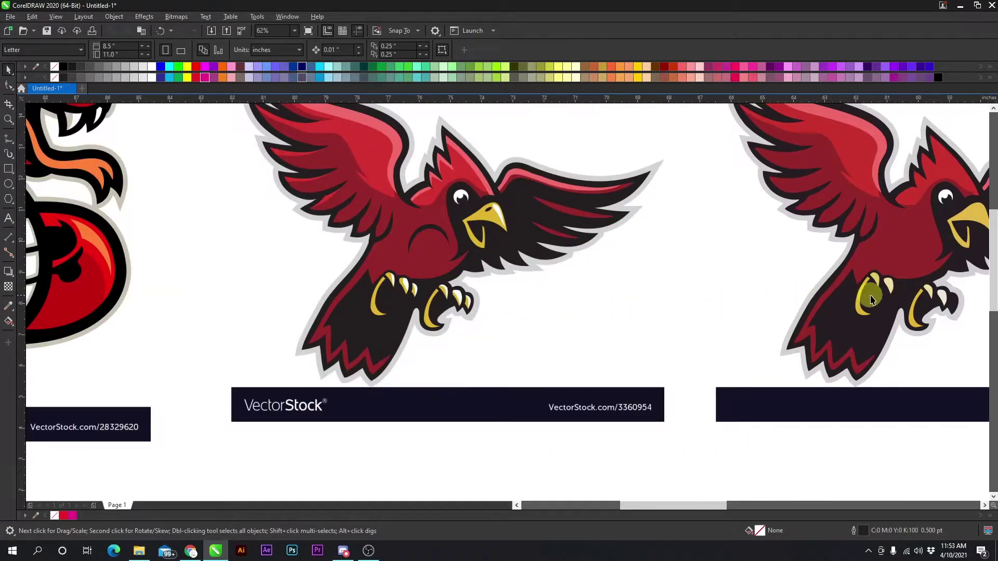
{"action": "scroll", "coordinate": [535, 296], "scroll_direction": "up", "scroll_amount": 2}
{"action": "scroll", "coordinate": [510, 285], "scroll_direction": "down", "scroll_amount": 2}
{"action": "scroll", "coordinate": [489, 304], "scroll_direction": "down", "scroll_amount": 1}
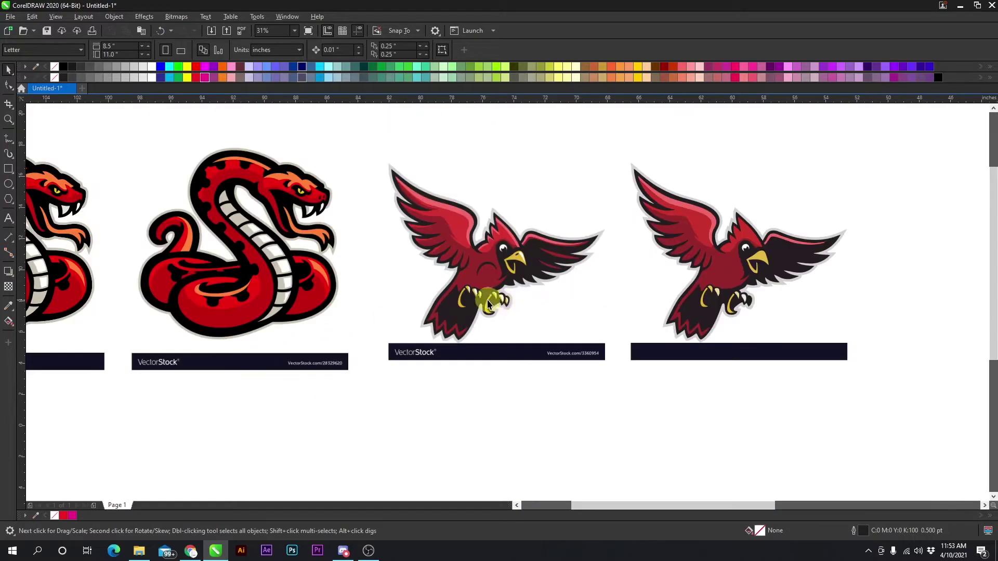
{"action": "scroll", "coordinate": [489, 304], "scroll_direction": "up", "scroll_amount": 2}
{"action": "scroll", "coordinate": [669, 305], "scroll_direction": "down", "scroll_amount": 2}
{"action": "left_click", "coordinate": [667, 263]}
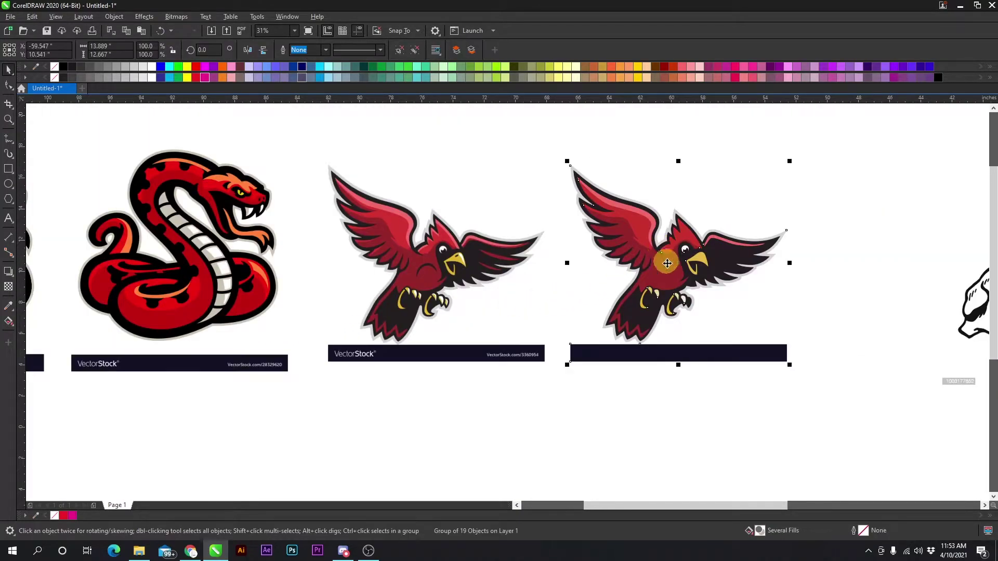
{"action": "key", "text": "Delete"}
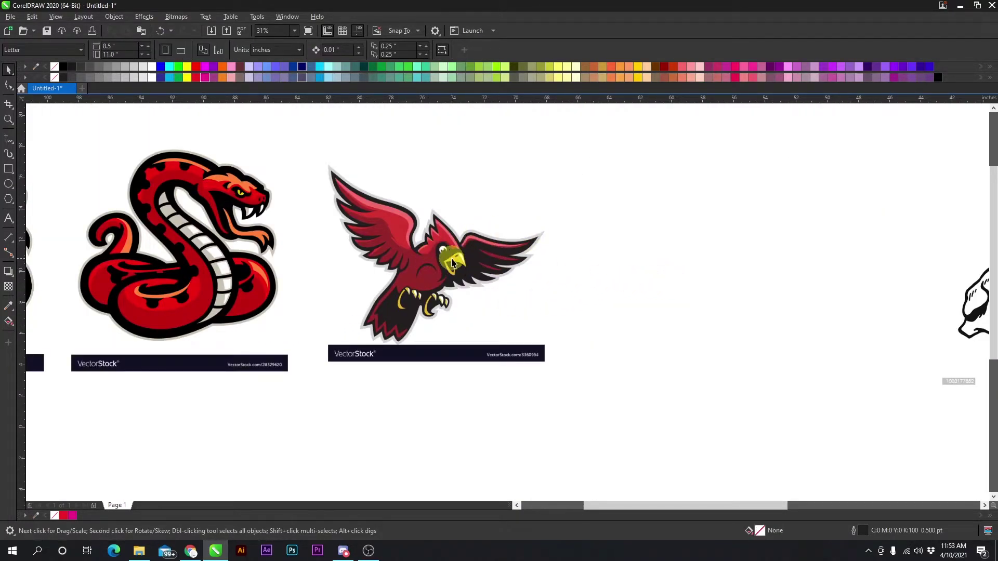
{"action": "left_click_drag", "start_coordinate": [452, 262], "coordinate": [527, 263]}
- Outline-trace the cardinal as a High Quality Image with Remove background color kept on
{"action": "left_click", "coordinate": [300, 50]}
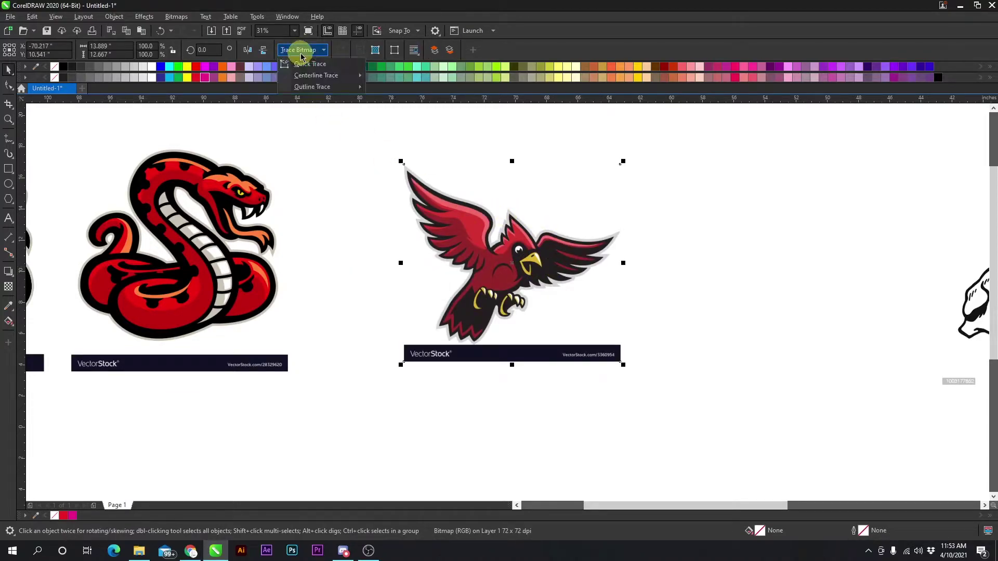
{"action": "mouse_move", "coordinate": [312, 85]}
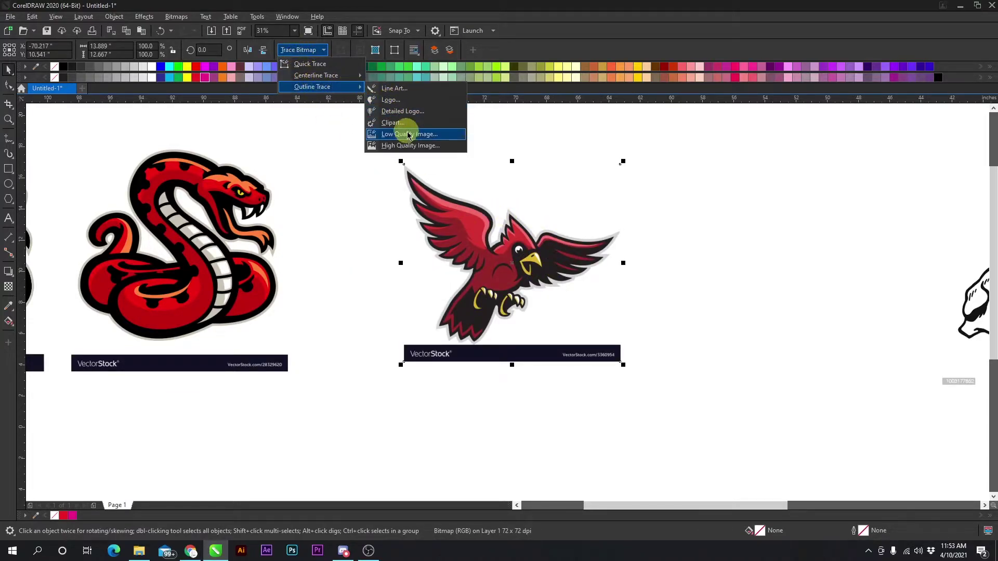
{"action": "left_click", "coordinate": [408, 146]}
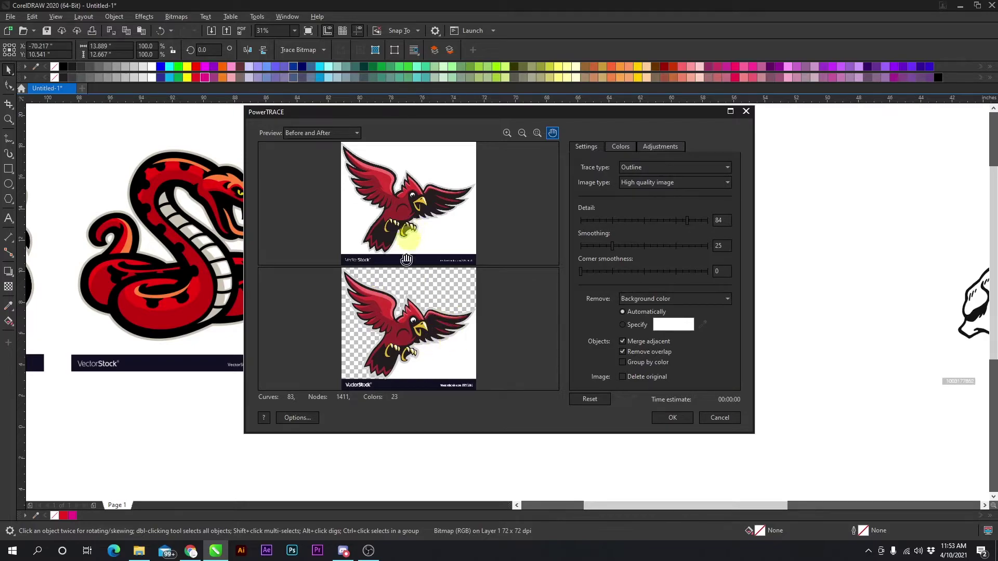
{"action": "left_click", "coordinate": [670, 419]}
- Move the traced cardinal right of the original bitmap and zoom to inspect it
{"action": "left_click_drag", "start_coordinate": [504, 259], "coordinate": [737, 258]}
{"action": "scroll", "coordinate": [652, 373], "scroll_direction": "up", "scroll_amount": 6}
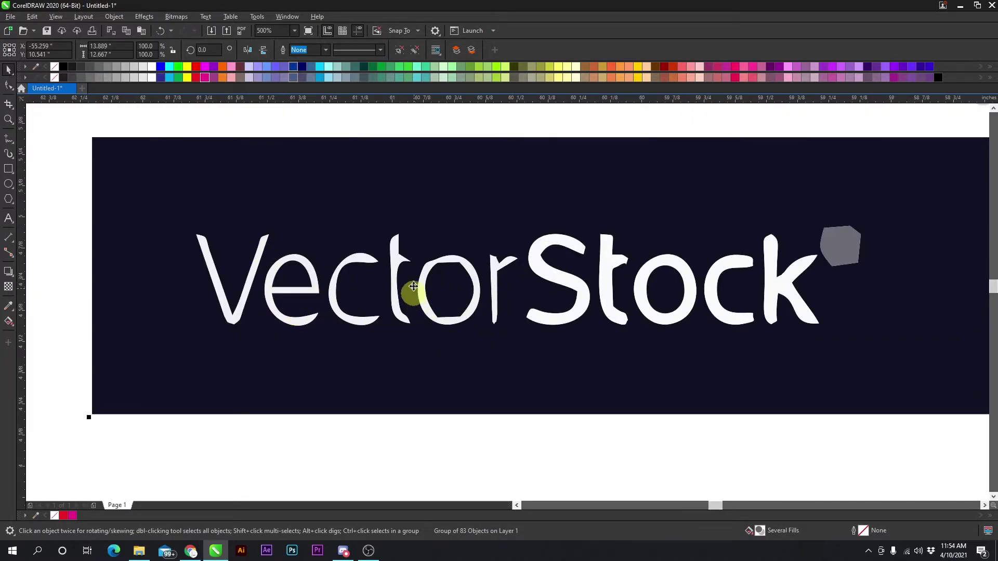
{"action": "scroll", "coordinate": [606, 316], "scroll_direction": "down", "scroll_amount": 5}
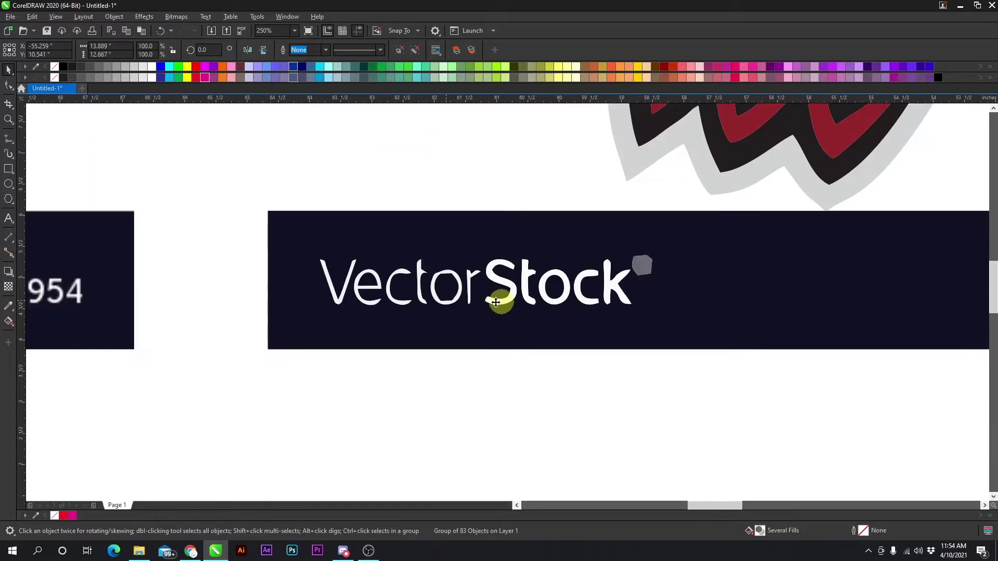
{"action": "scroll", "coordinate": [488, 304], "scroll_direction": "up", "scroll_amount": 4}
{"action": "scroll", "coordinate": [488, 304], "scroll_direction": "down", "scroll_amount": 3}
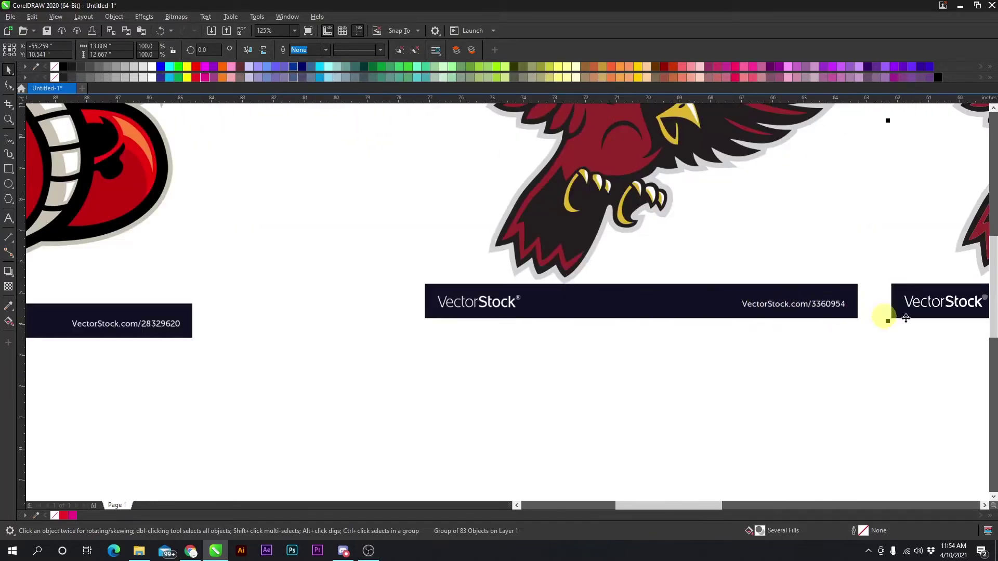
{"action": "scroll", "coordinate": [507, 291], "scroll_direction": "up", "scroll_amount": 4}
{"action": "scroll", "coordinate": [477, 248], "scroll_direction": "down", "scroll_amount": 5}
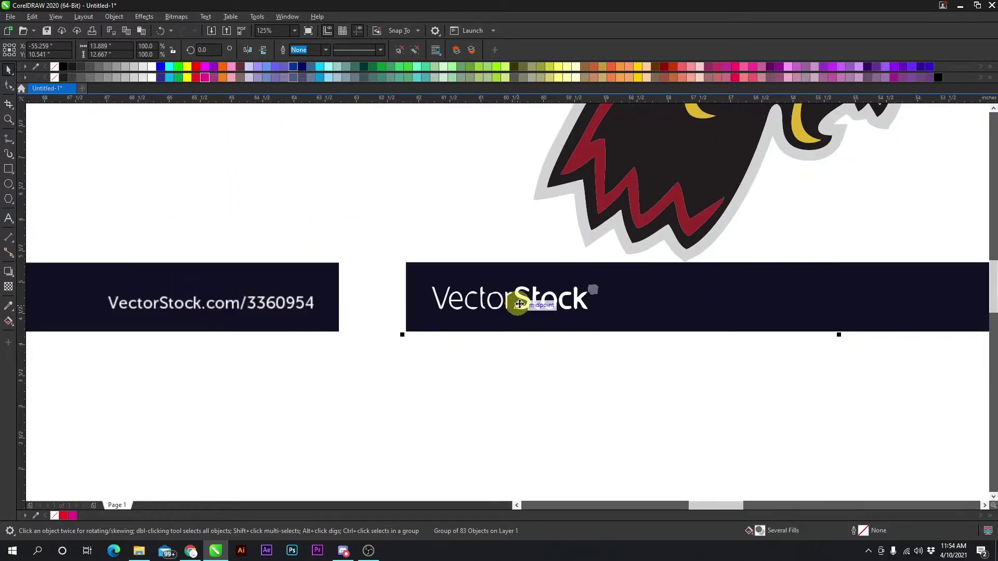
{"action": "scroll", "coordinate": [557, 306], "scroll_direction": "up", "scroll_amount": 3}
{"action": "scroll", "coordinate": [557, 306], "scroll_direction": "down", "scroll_amount": 4}
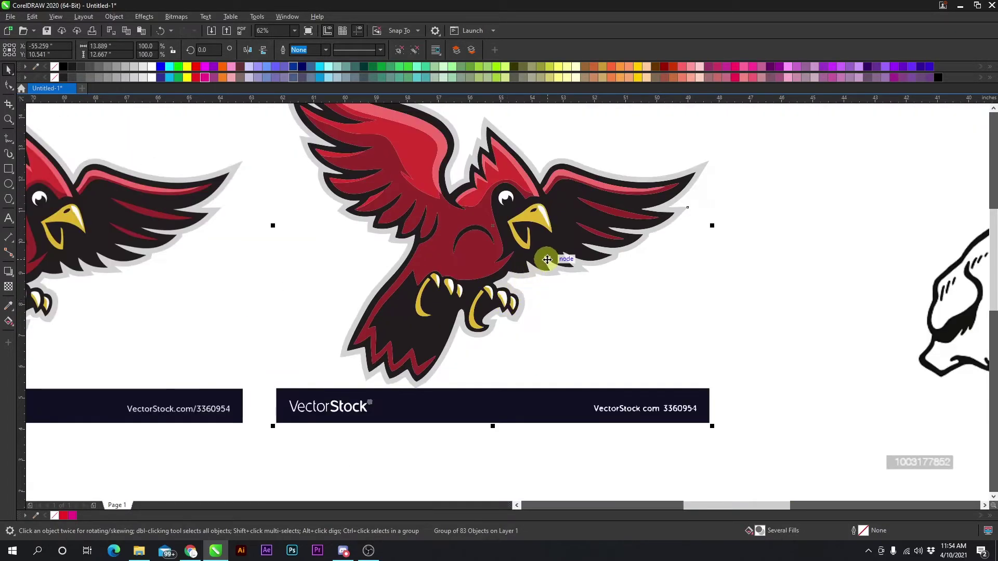
{"action": "scroll", "coordinate": [633, 227], "scroll_direction": "up", "scroll_amount": 5}
{"action": "scroll", "coordinate": [508, 302], "scroll_direction": "down", "scroll_amount": 3}
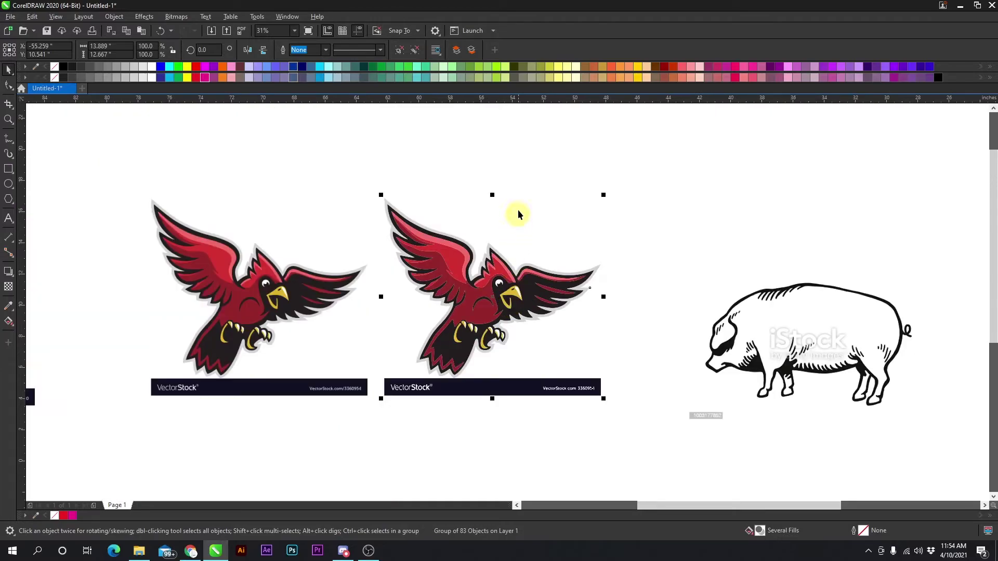
- Deselect, zoom around the traced cardinal's detail, then right-click its group
{"action": "left_click", "coordinate": [516, 189]}
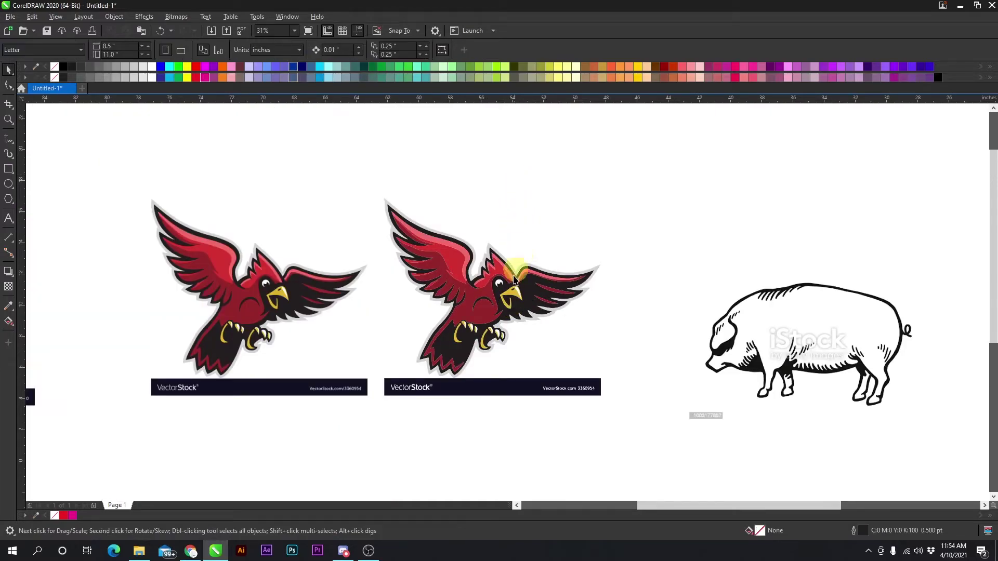
{"action": "scroll", "coordinate": [517, 318], "scroll_direction": "up", "scroll_amount": 3}
{"action": "scroll", "coordinate": [508, 306], "scroll_direction": "down", "scroll_amount": 3}
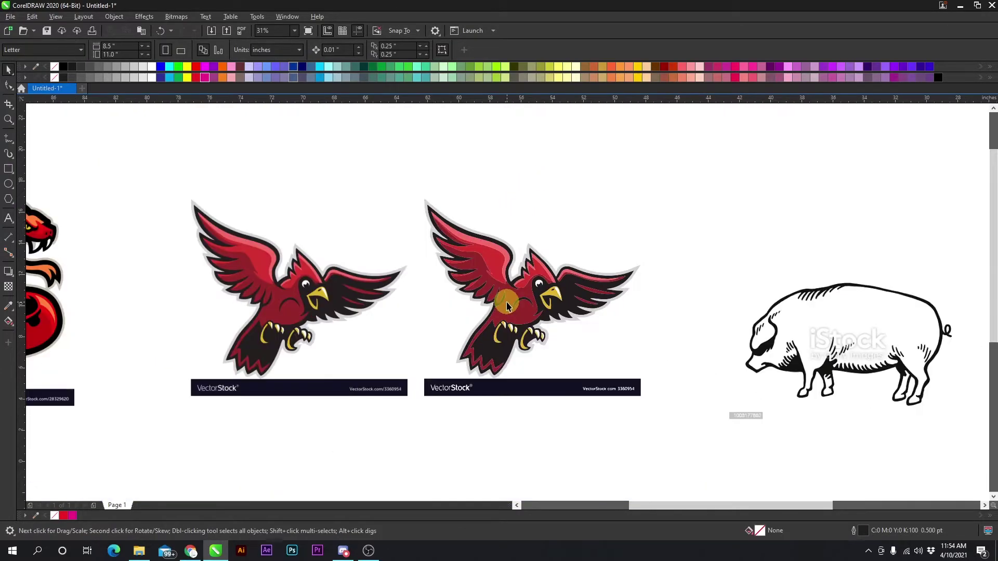
{"action": "scroll", "coordinate": [331, 305], "scroll_direction": "up", "scroll_amount": 6}
{"action": "scroll", "coordinate": [508, 307], "scroll_direction": "down", "scroll_amount": 6}
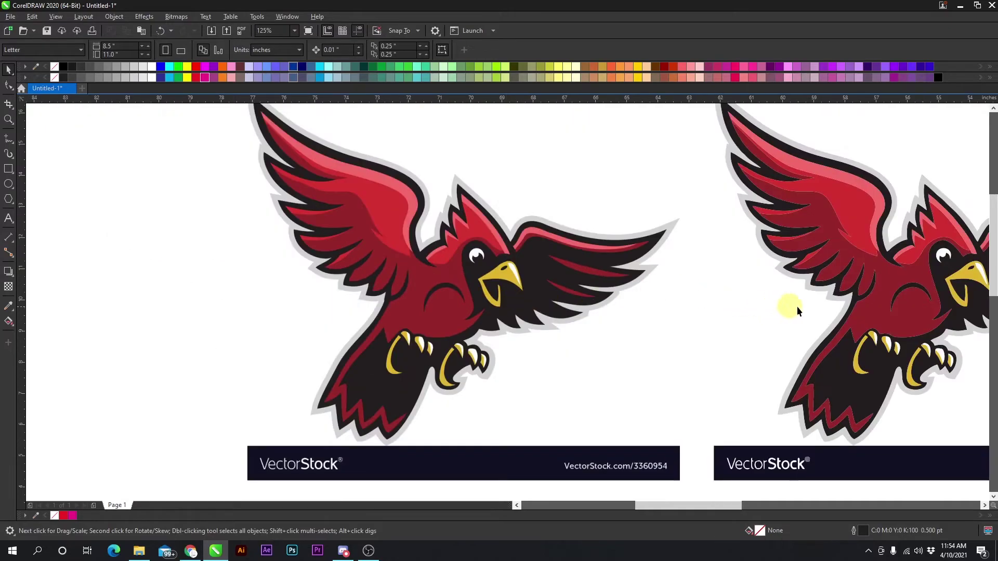
{"action": "scroll", "coordinate": [519, 290], "scroll_direction": "up", "scroll_amount": 3}
{"action": "scroll", "coordinate": [508, 301], "scroll_direction": "up", "scroll_amount": 3}
{"action": "scroll", "coordinate": [508, 301], "scroll_direction": "up", "scroll_amount": 3}
{"action": "scroll", "coordinate": [589, 269], "scroll_direction": "down", "scroll_amount": 6}
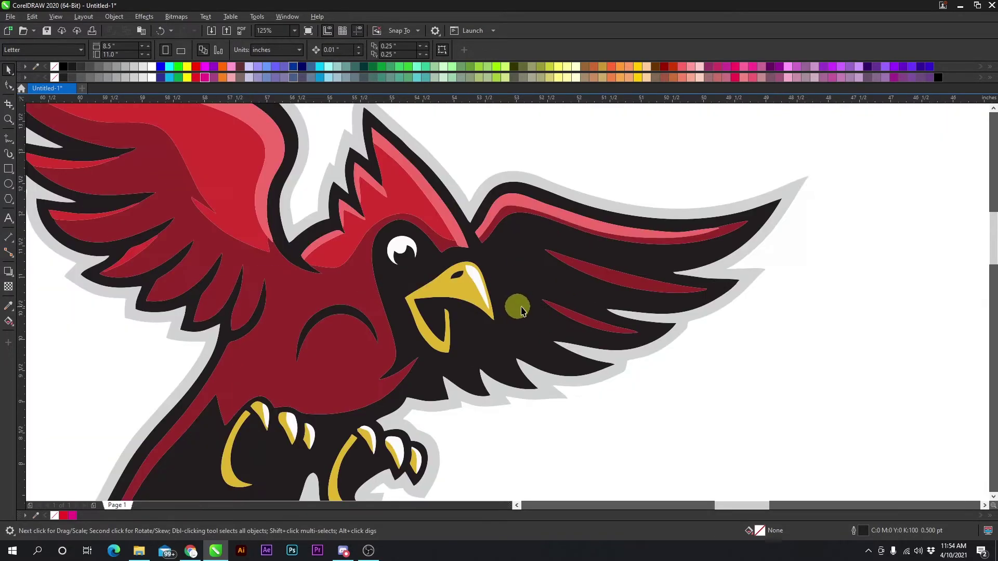
{"action": "scroll", "coordinate": [477, 331], "scroll_direction": "up", "scroll_amount": 3}
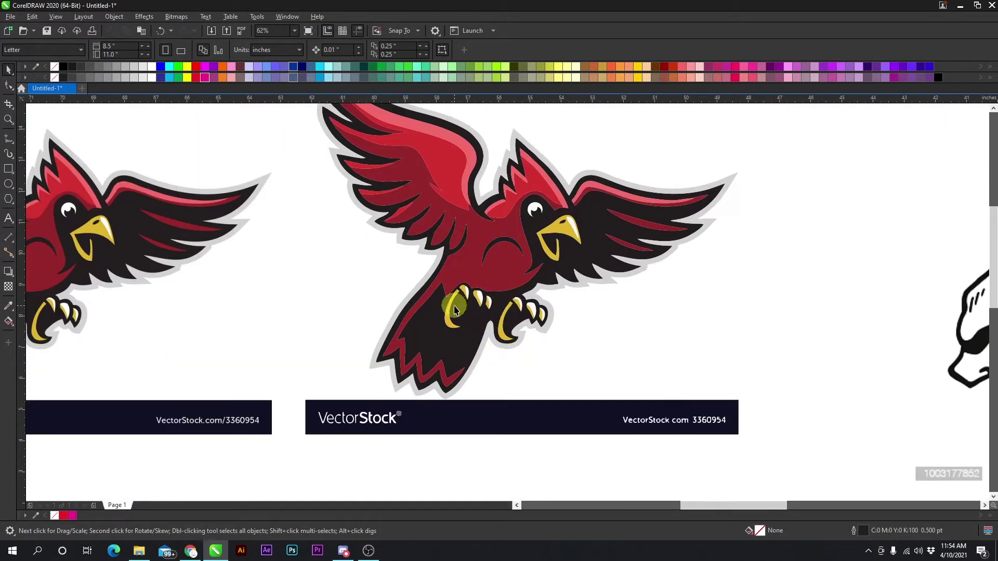
{"action": "scroll", "coordinate": [468, 307], "scroll_direction": "down", "scroll_amount": 3}
{"action": "right_click", "coordinate": [514, 237]}
- Ungroup the traced cardinal into 83 shapes and delete the banner beneath it
{"action": "left_click", "coordinate": [537, 253]}
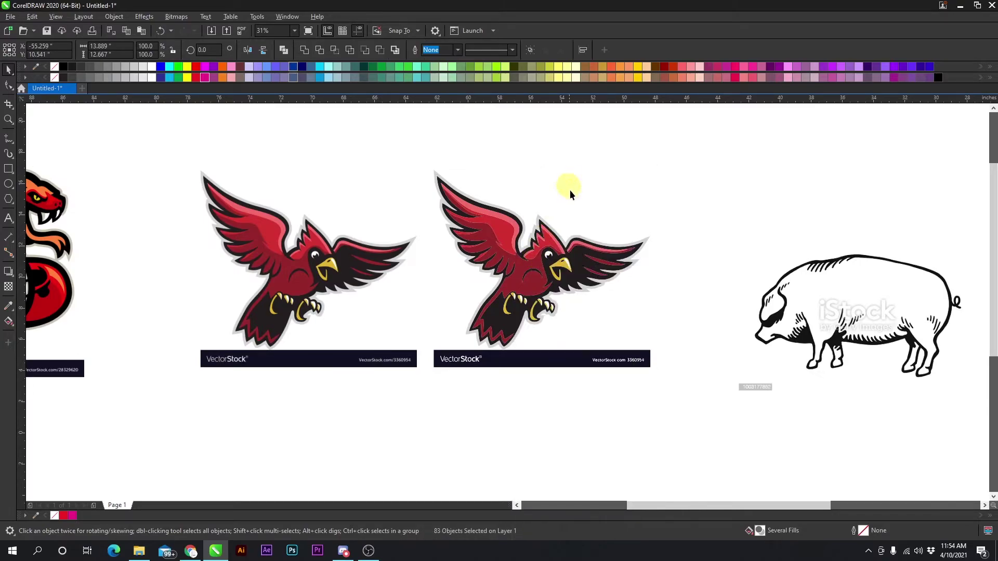
{"action": "left_click", "coordinate": [682, 376]}
{"action": "left_click_drag", "start_coordinate": [413, 345], "coordinate": [412, 341]}
{"action": "key", "text": "Delete"}
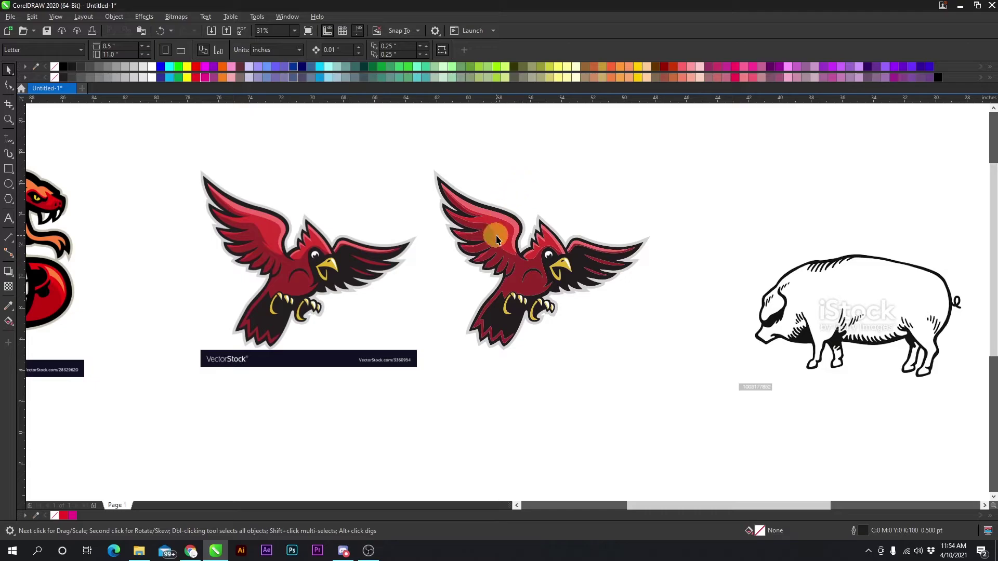
- Recolour the cardinal's body navy and its upper wing and crest blue
{"action": "scroll", "coordinate": [496, 244], "scroll_direction": "up", "scroll_amount": 4}
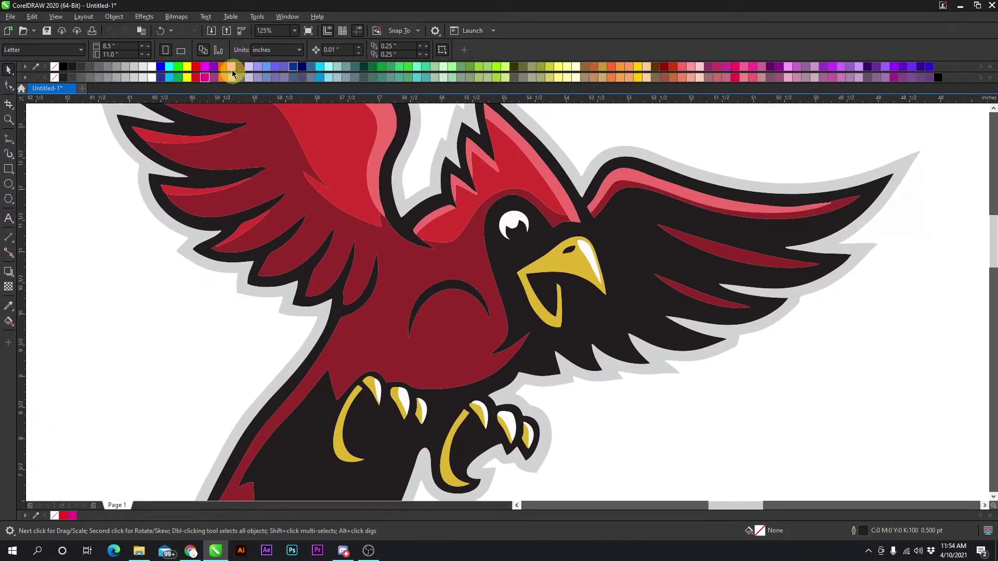
{"action": "left_click_drag", "start_coordinate": [386, 205], "coordinate": [391, 230]}
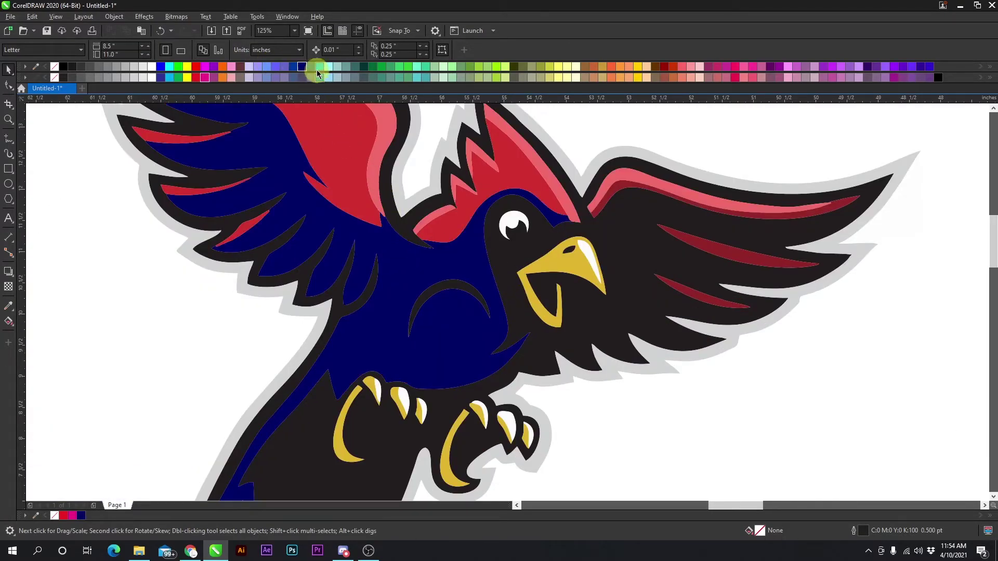
{"action": "left_click_drag", "start_coordinate": [298, 68], "coordinate": [345, 134]}
{"action": "left_click_drag", "start_coordinate": [307, 67], "coordinate": [367, 106]}
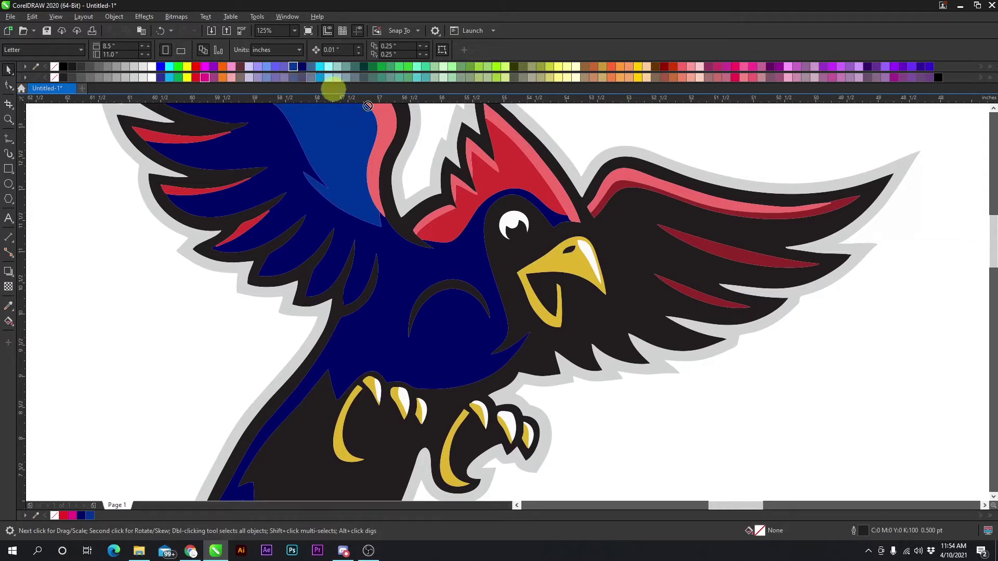
{"action": "left_click_drag", "start_coordinate": [516, 174], "coordinate": [514, 174]}
{"action": "left_click_drag", "start_coordinate": [293, 66], "coordinate": [347, 94]}
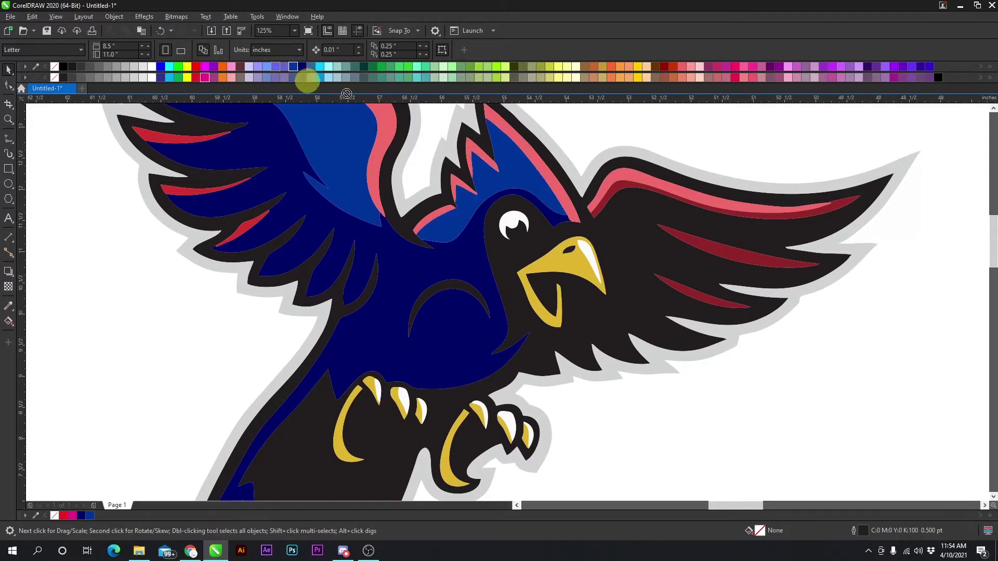
{"action": "left_click_drag", "start_coordinate": [539, 165], "coordinate": [539, 165]}
{"action": "scroll", "coordinate": [539, 166], "scroll_direction": "down", "scroll_amount": 5}
{"action": "scroll", "coordinate": [508, 303], "scroll_direction": "up", "scroll_amount": 4}
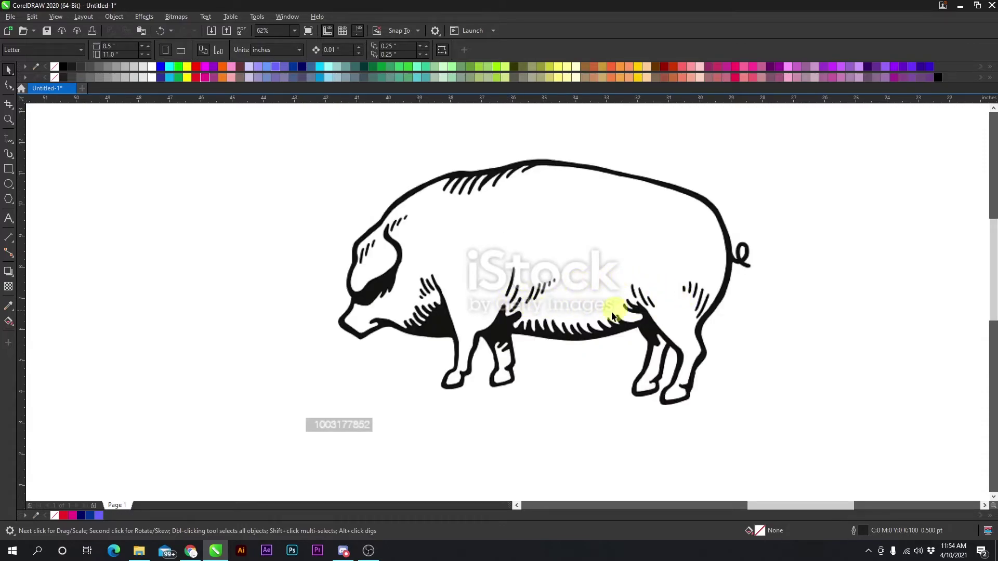
- Move the pig bitmap left and run a Quick Trace on it
{"action": "scroll", "coordinate": [507, 301], "scroll_direction": "down", "scroll_amount": 2}
{"action": "left_click_drag", "start_coordinate": [507, 301], "coordinate": [441, 280]}
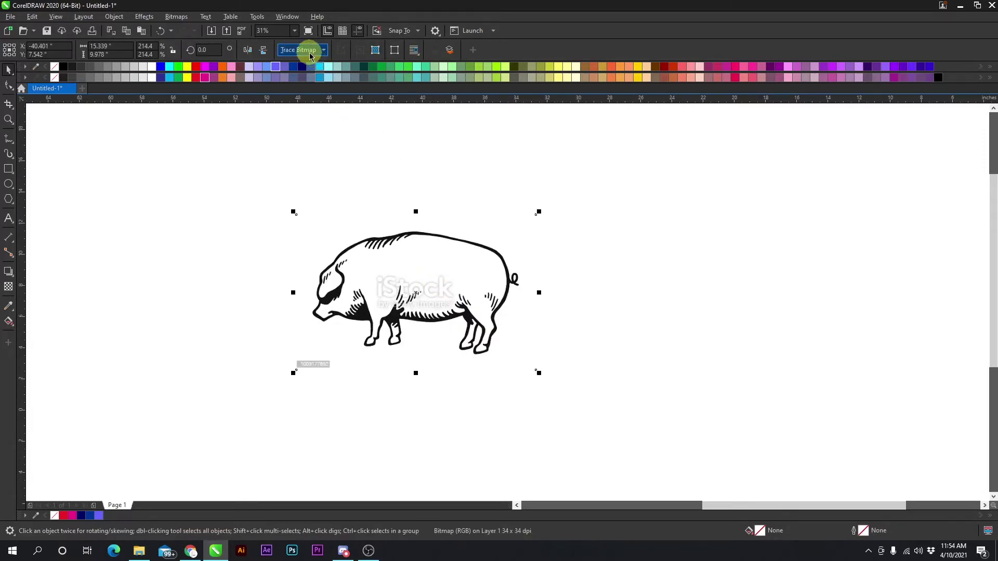
{"action": "left_click", "coordinate": [310, 56]}
{"action": "left_click", "coordinate": [312, 62]}
{"action": "left_click", "coordinate": [459, 171]}
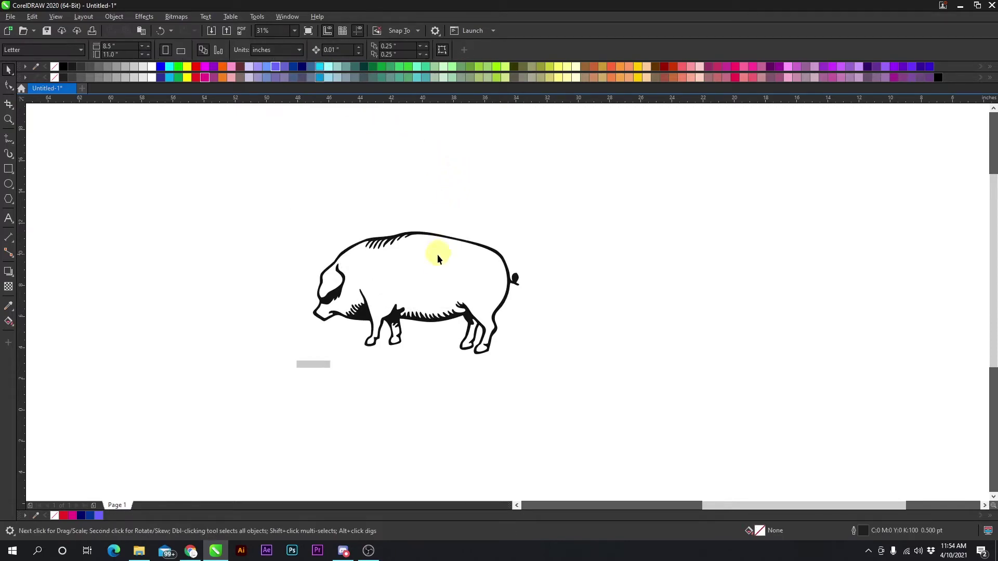
- Delete the quick-traced pig
{"action": "scroll", "coordinate": [506, 302], "scroll_direction": "up", "scroll_amount": 2}
{"action": "scroll", "coordinate": [507, 302], "scroll_direction": "up", "scroll_amount": 2}
{"action": "scroll", "coordinate": [506, 302], "scroll_direction": "down", "scroll_amount": 2}
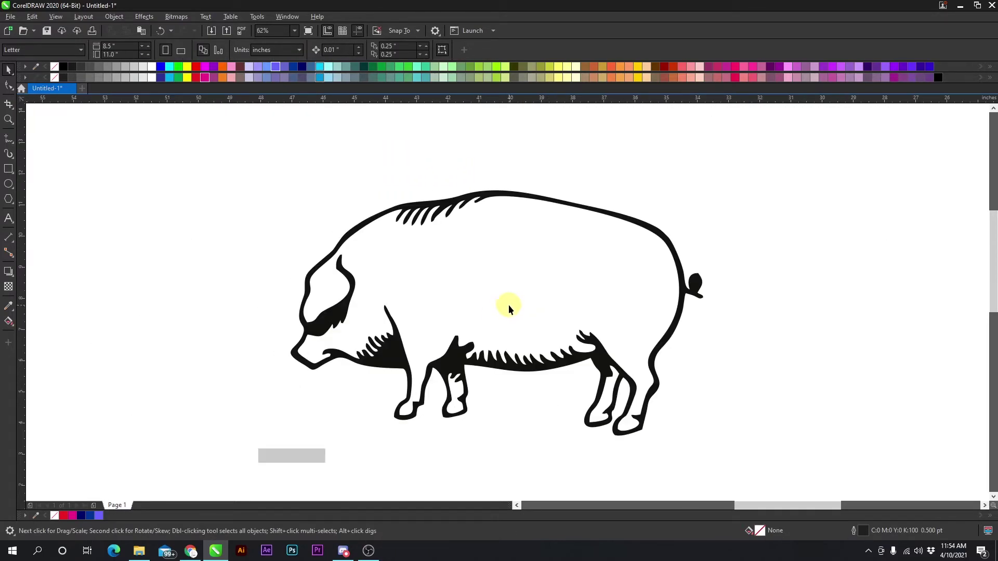
{"action": "scroll", "coordinate": [508, 308], "scroll_direction": "down", "scroll_amount": 1}
{"action": "scroll", "coordinate": [507, 304], "scroll_direction": "up", "scroll_amount": 1}
{"action": "left_click", "coordinate": [507, 302]}
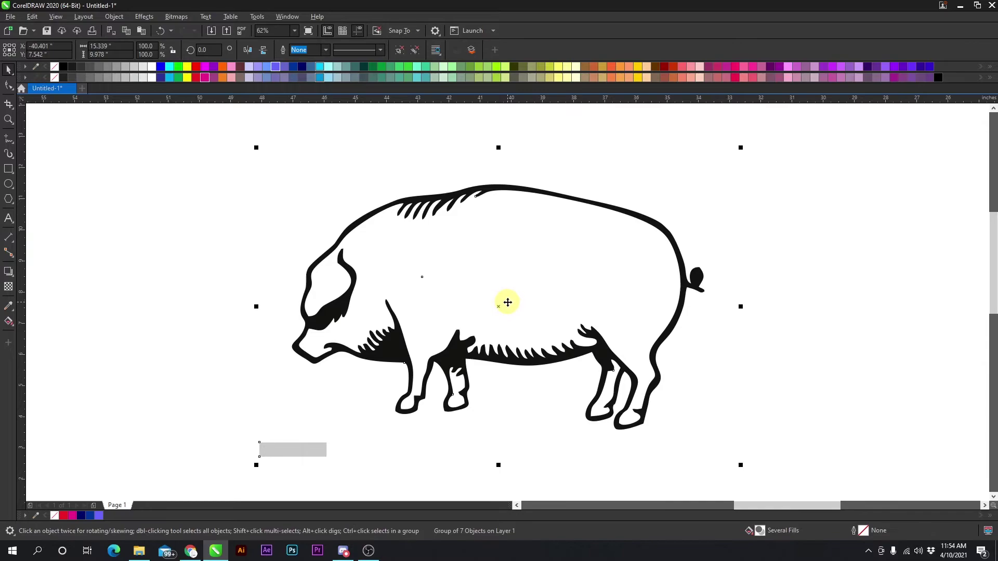
{"action": "key", "text": "Delete"}
- Outline-trace the pig bitmap as a High Quality Image, giving 72 curves in 42 colours
{"action": "left_click", "coordinate": [506, 302]}
{"action": "left_click", "coordinate": [298, 50]}
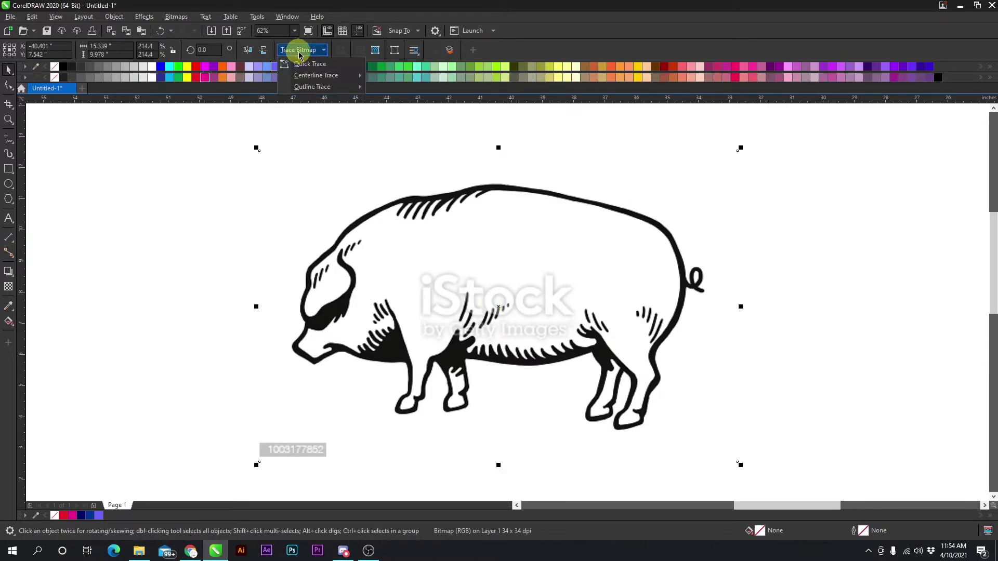
{"action": "mouse_move", "coordinate": [363, 89]}
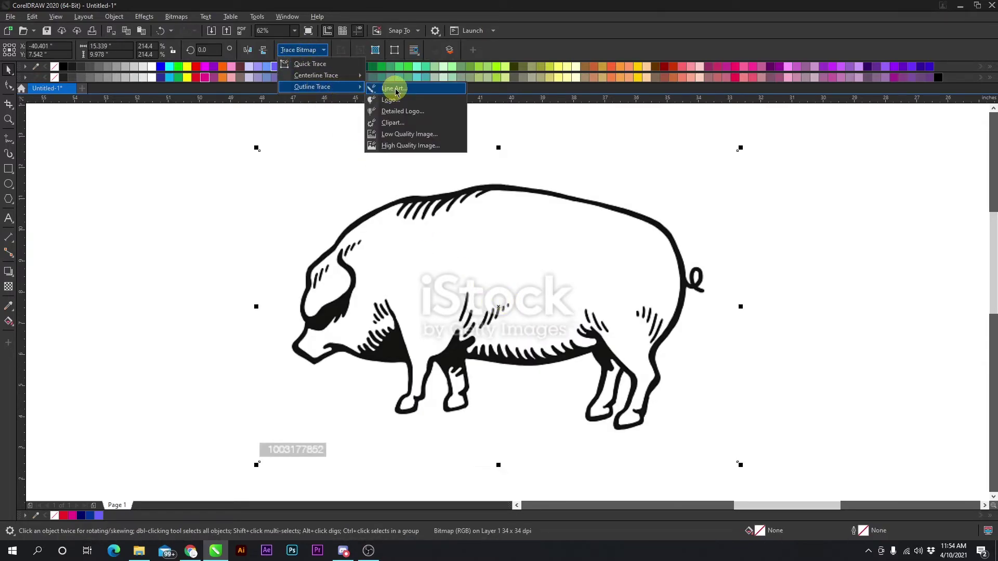
{"action": "left_click", "coordinate": [394, 145]}
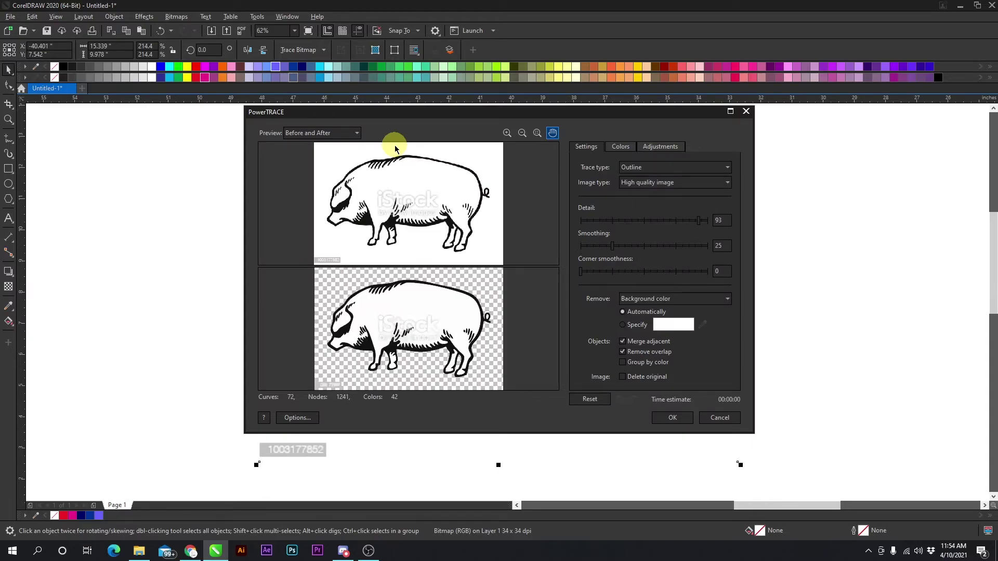
{"action": "left_click", "coordinate": [666, 417]}
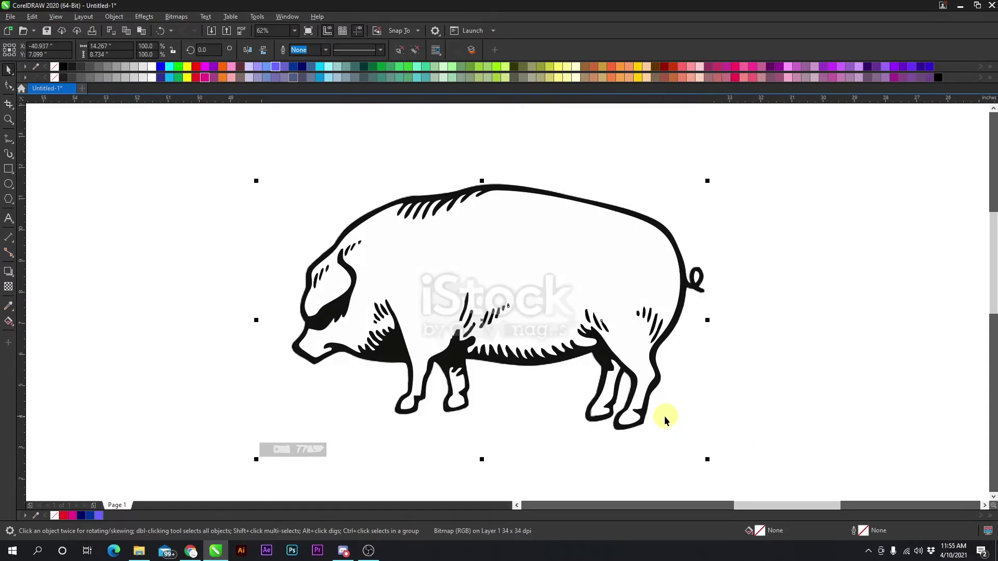
{"action": "left_click", "coordinate": [775, 283]}
{"action": "scroll", "coordinate": [507, 301], "scroll_direction": "up", "scroll_amount": 5}
- Drag a copy of the traced pig to the left and ungroup it into separate pieces
{"action": "scroll", "coordinate": [507, 303], "scroll_direction": "down", "scroll_amount": 7}
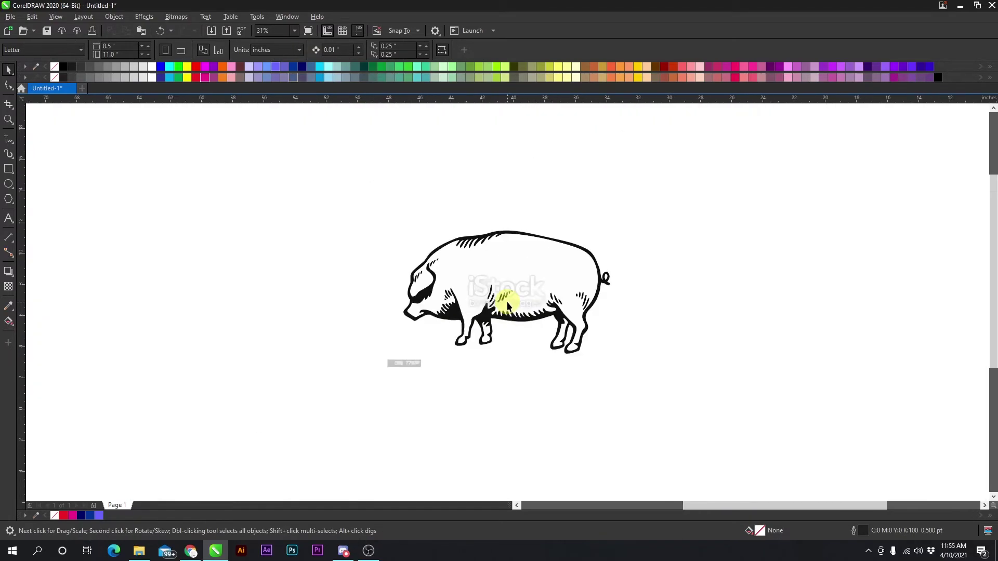
{"action": "left_click_drag", "start_coordinate": [507, 302], "coordinate": [319, 261]}
{"action": "right_click", "coordinate": [319, 260]}
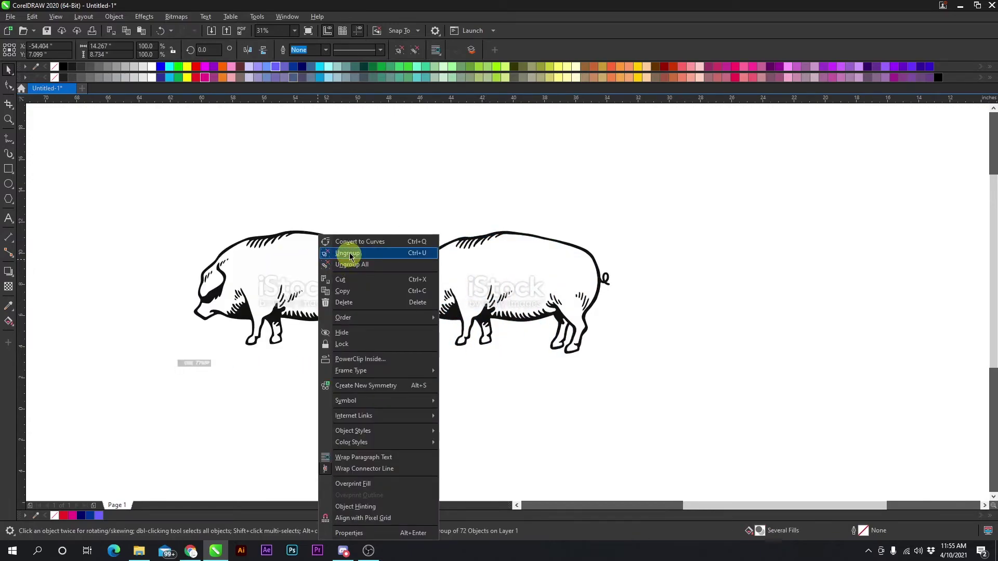
{"action": "left_click", "coordinate": [348, 253]}
- Delete the iStock watermark shape from the pig
{"action": "scroll", "coordinate": [306, 281], "scroll_direction": "up", "scroll_amount": 5}
{"action": "left_click", "coordinate": [506, 301]}
{"action": "scroll", "coordinate": [507, 301], "scroll_direction": "up", "scroll_amount": 3}
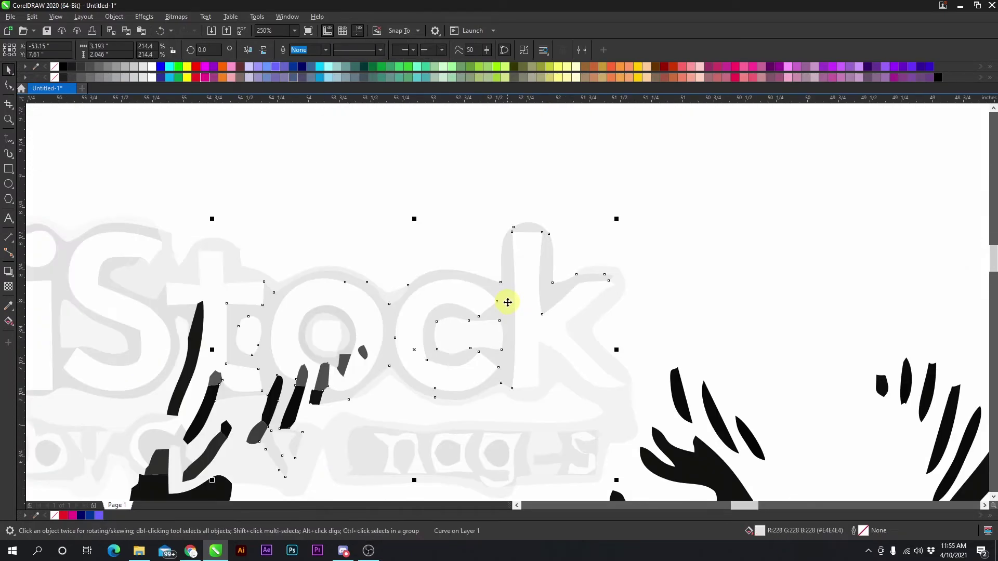
{"action": "key", "text": "Delete"}
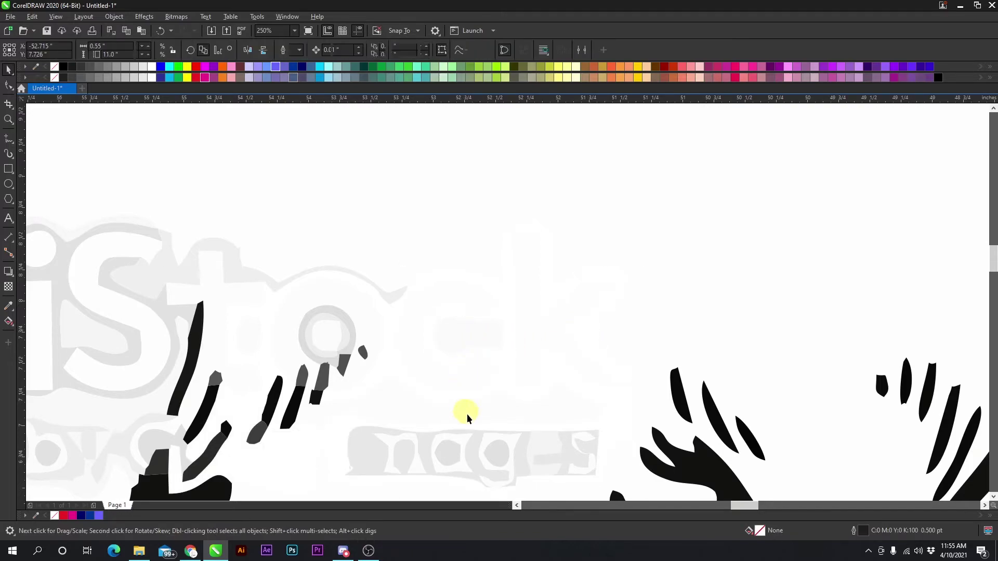
- Inspect the separated pieces by selecting a small dark stroke and the larger dark body shape
{"action": "scroll", "coordinate": [515, 310], "scroll_direction": "down", "scroll_amount": 3}
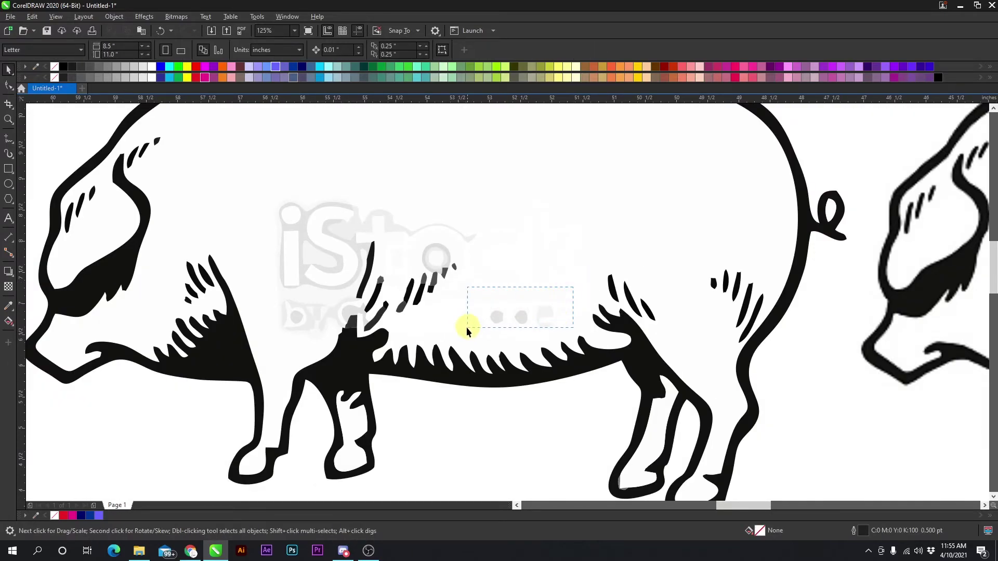
{"action": "scroll", "coordinate": [429, 330], "scroll_direction": "up", "scroll_amount": 3}
{"action": "scroll", "coordinate": [494, 304], "scroll_direction": "up", "scroll_amount": 1}
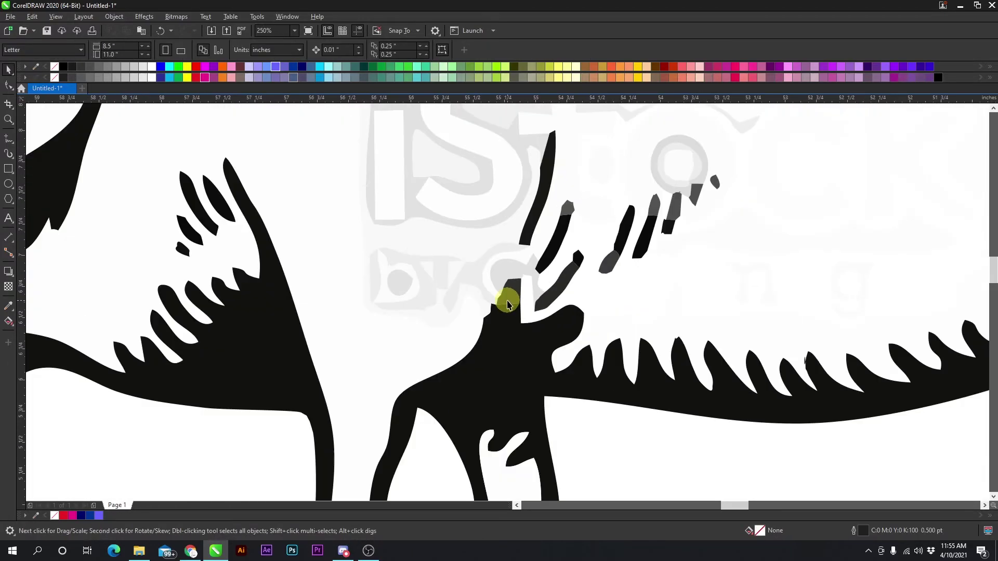
{"action": "left_click", "coordinate": [507, 302]}
{"action": "scroll", "coordinate": [485, 299], "scroll_direction": "down", "scroll_amount": 3}
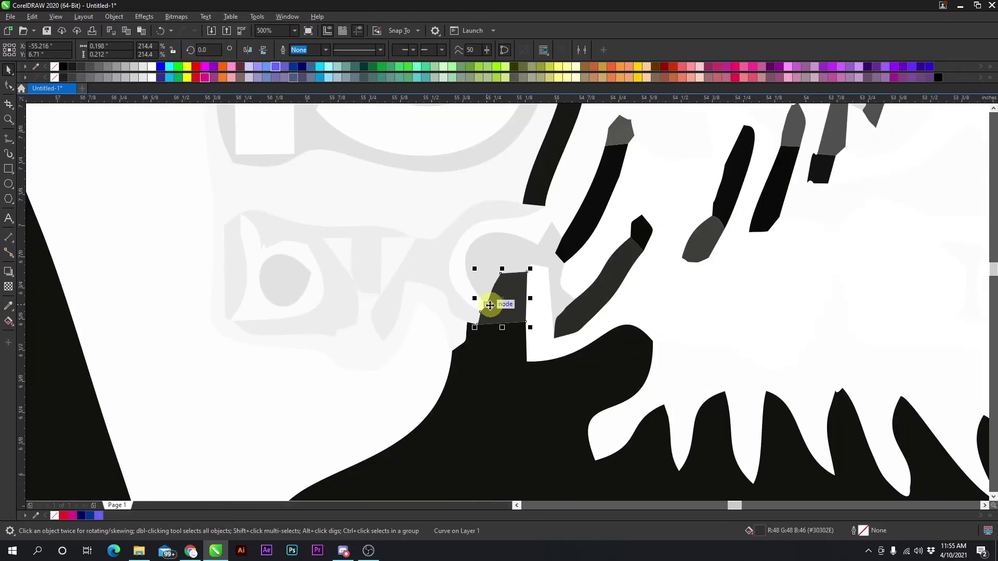
{"action": "scroll", "coordinate": [507, 298], "scroll_direction": "up", "scroll_amount": 2}
{"action": "left_click", "coordinate": [501, 251]}
{"action": "left_click", "coordinate": [439, 273]}
- Marquee-select the small strokes across the pig's back, then select a larger stroke shape
{"action": "scroll", "coordinate": [501, 307], "scroll_direction": "down", "scroll_amount": 1}
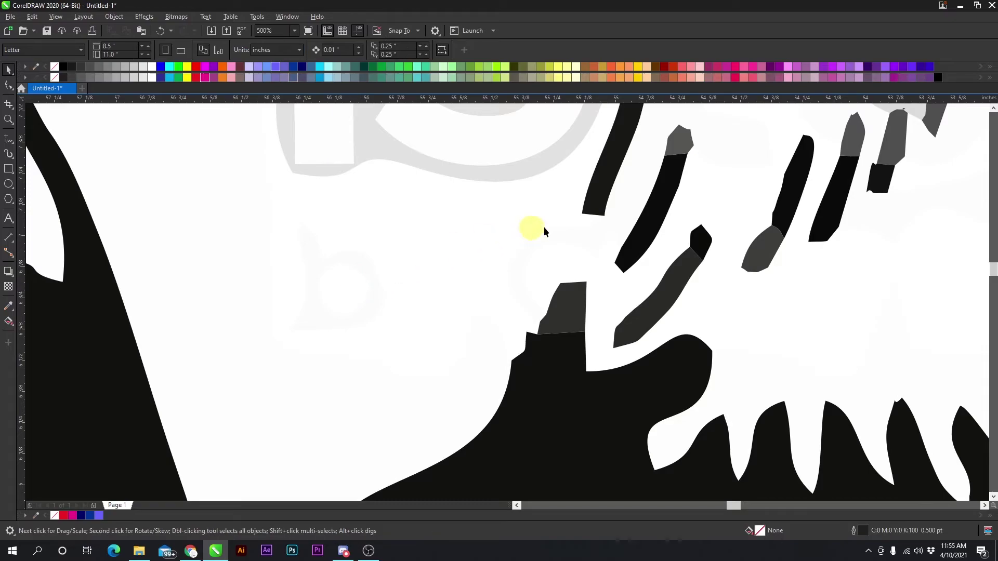
{"action": "scroll", "coordinate": [509, 307], "scroll_direction": "down", "scroll_amount": 1}
{"action": "scroll", "coordinate": [696, 294], "scroll_direction": "down", "scroll_amount": 1}
{"action": "scroll", "coordinate": [696, 293], "scroll_direction": "up", "scroll_amount": 1}
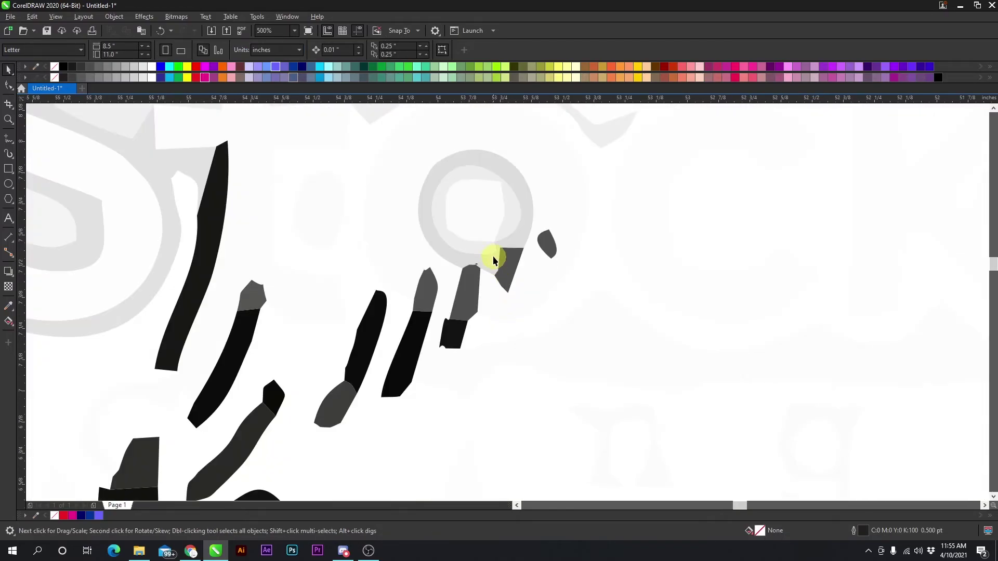
{"action": "scroll", "coordinate": [508, 301], "scroll_direction": "up", "scroll_amount": 1}
{"action": "scroll", "coordinate": [504, 314], "scroll_direction": "down", "scroll_amount": 1}
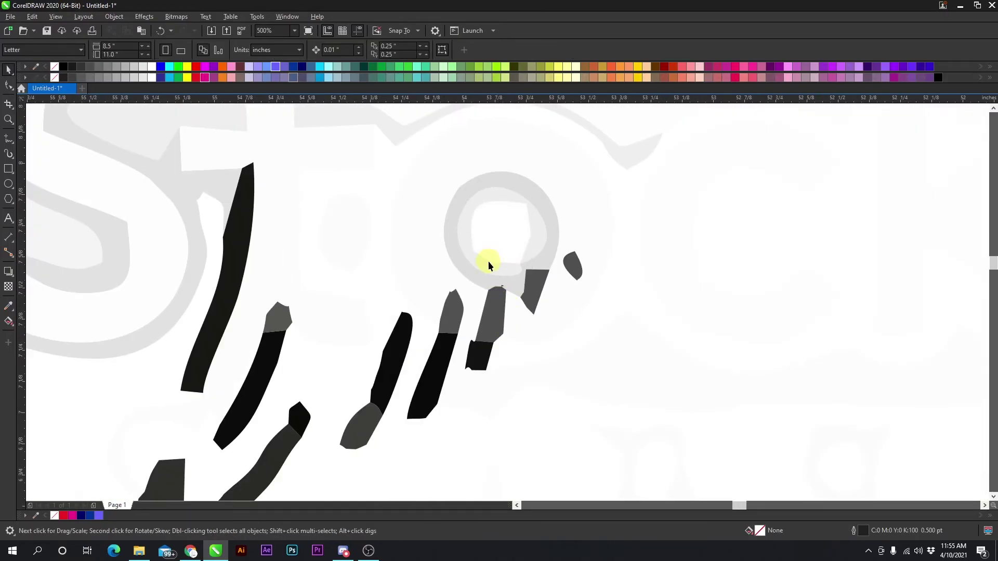
{"action": "scroll", "coordinate": [508, 301], "scroll_direction": "down", "scroll_amount": 3}
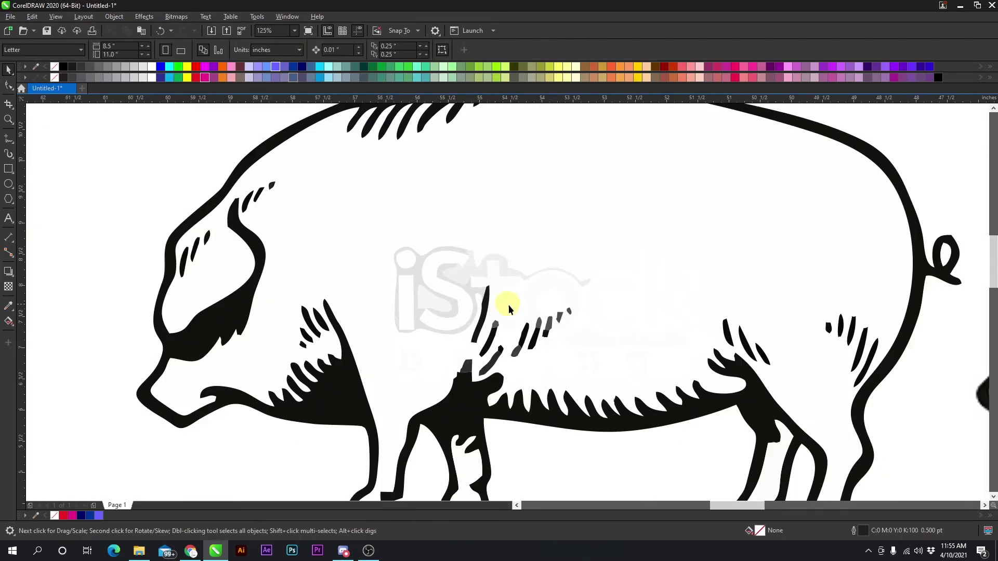
{"action": "scroll", "coordinate": [508, 301], "scroll_direction": "up", "scroll_amount": 2}
{"action": "left_click_drag", "start_coordinate": [593, 358], "coordinate": [414, 214]}
{"action": "left_click", "coordinate": [550, 305]}
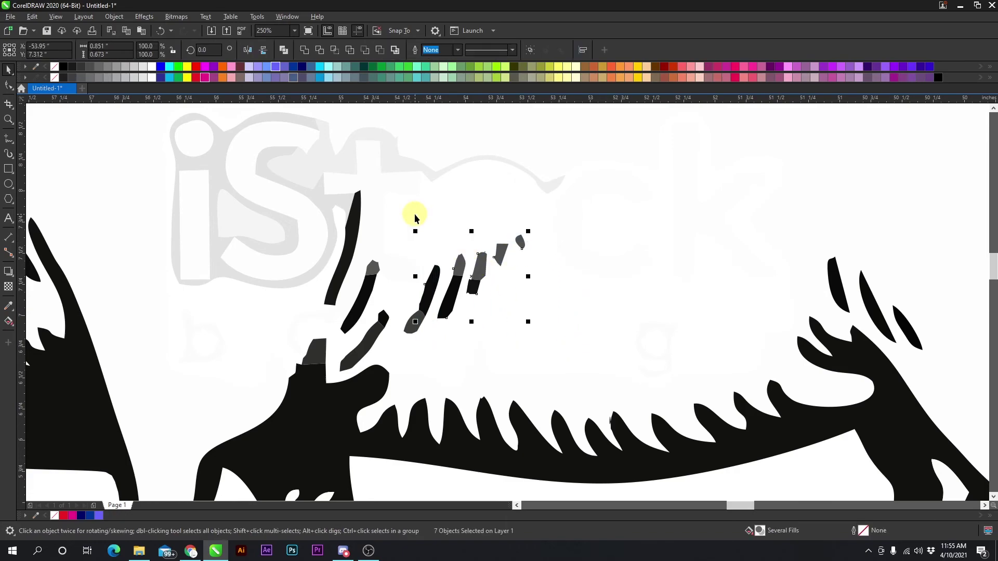
- Select the grey stroke pieces and individual black hair strokes to check they are separate
{"action": "left_click", "coordinate": [412, 323]}
{"action": "scroll", "coordinate": [413, 322], "scroll_direction": "up", "scroll_amount": 4}
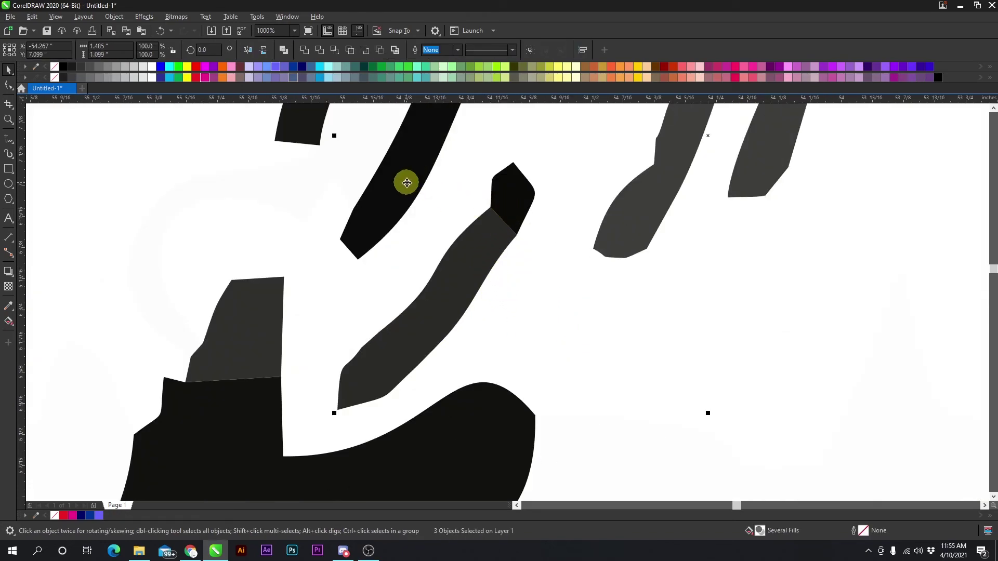
{"action": "scroll", "coordinate": [406, 181], "scroll_direction": "down", "scroll_amount": 1}
{"action": "left_click", "coordinate": [452, 232], "text": "shift"}
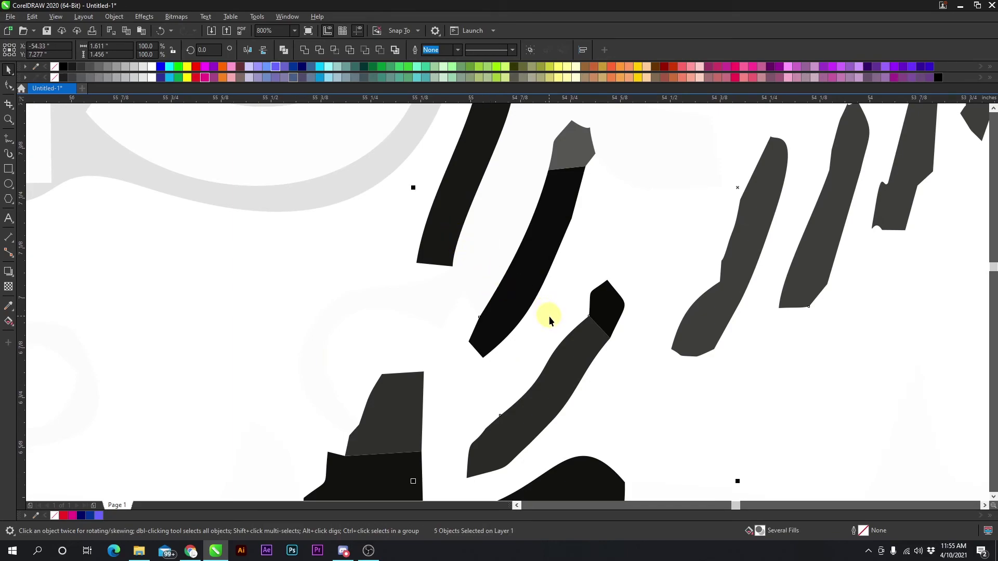
{"action": "scroll", "coordinate": [550, 318], "scroll_direction": "down", "scroll_amount": 5}
{"action": "left_click", "coordinate": [446, 334]}
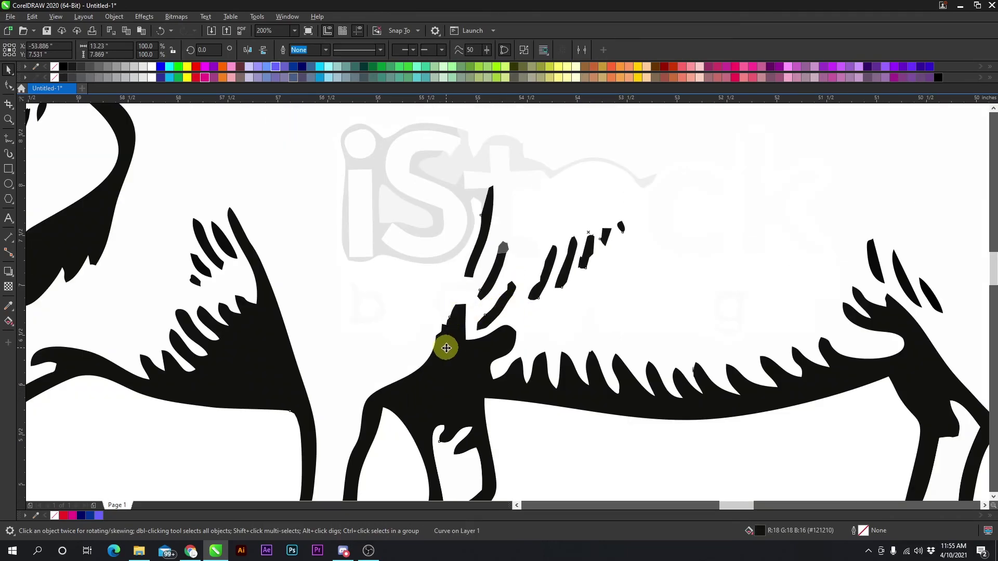
{"action": "scroll", "coordinate": [541, 283], "scroll_direction": "up", "scroll_amount": 2}
{"action": "left_click", "coordinate": [501, 268], "text": "shift"}
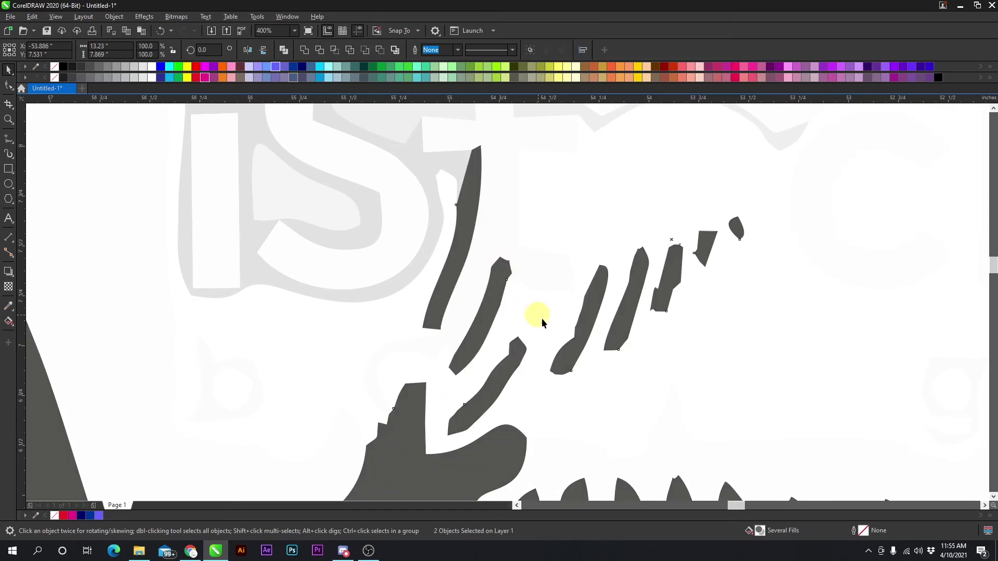
{"action": "scroll", "coordinate": [541, 322], "scroll_direction": "down", "scroll_amount": 4}
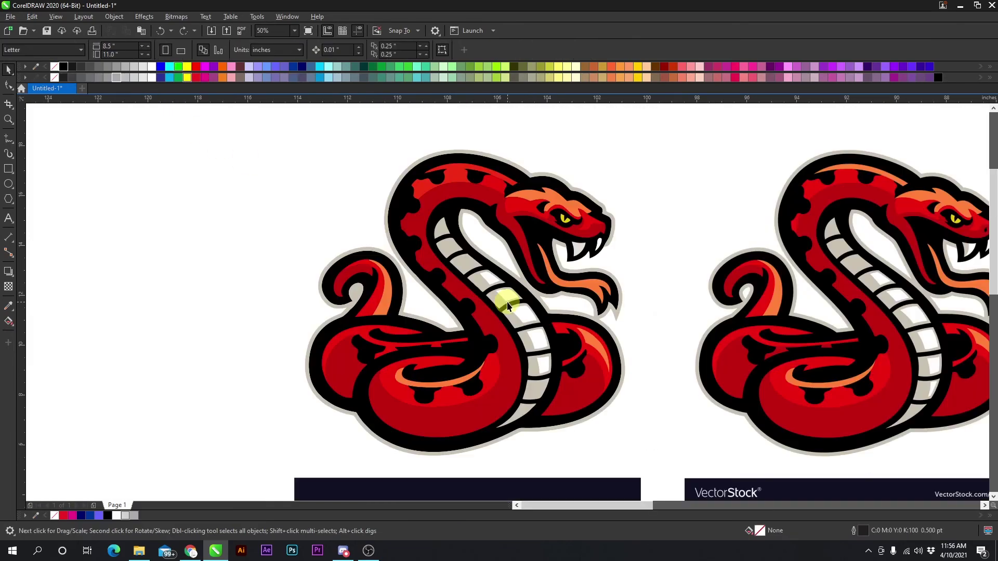
{"action": "scroll", "coordinate": [507, 307], "scroll_direction": "down", "scroll_amount": 2}
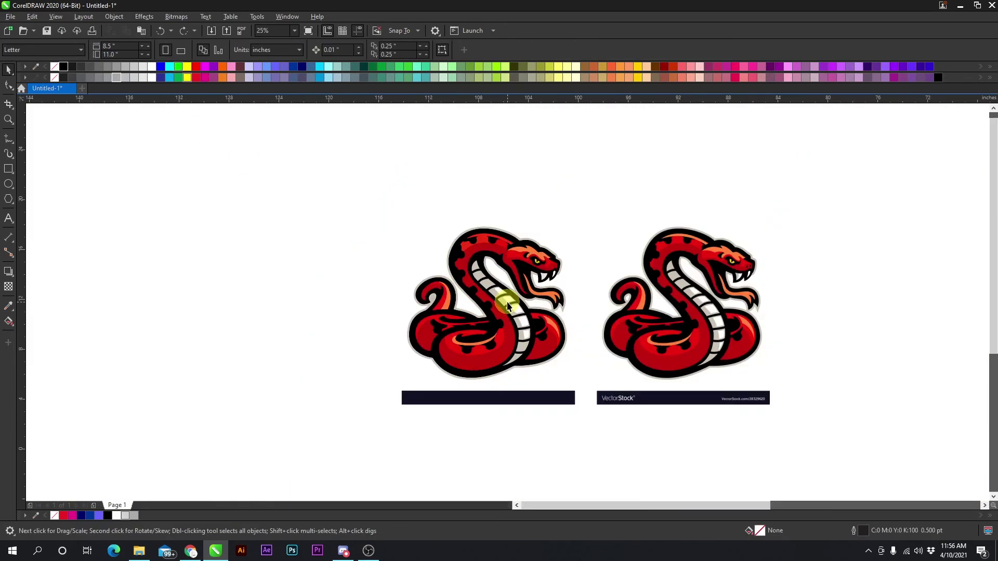
{"action": "left_click", "coordinate": [699, 258]}
{"action": "left_click", "coordinate": [521, 272]}
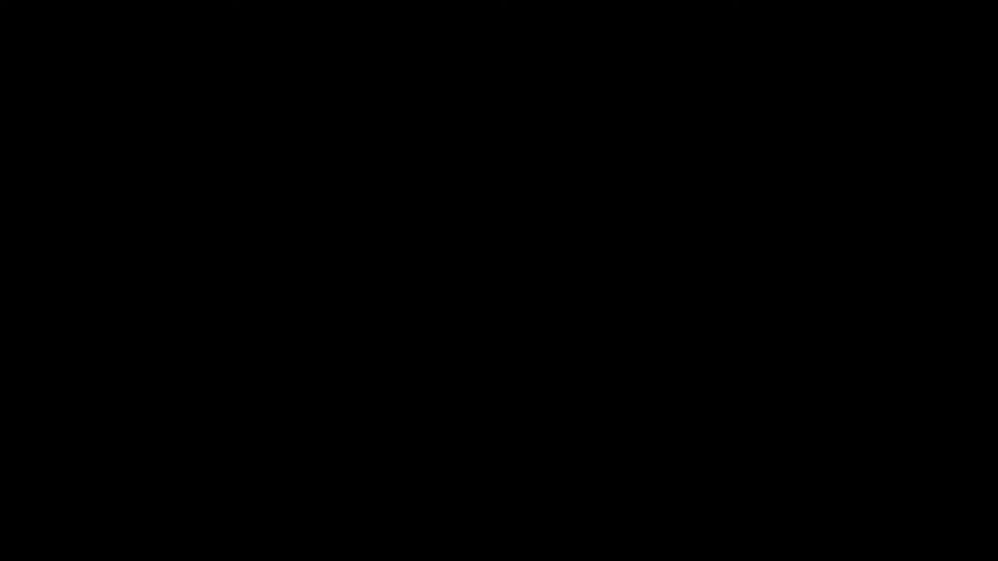